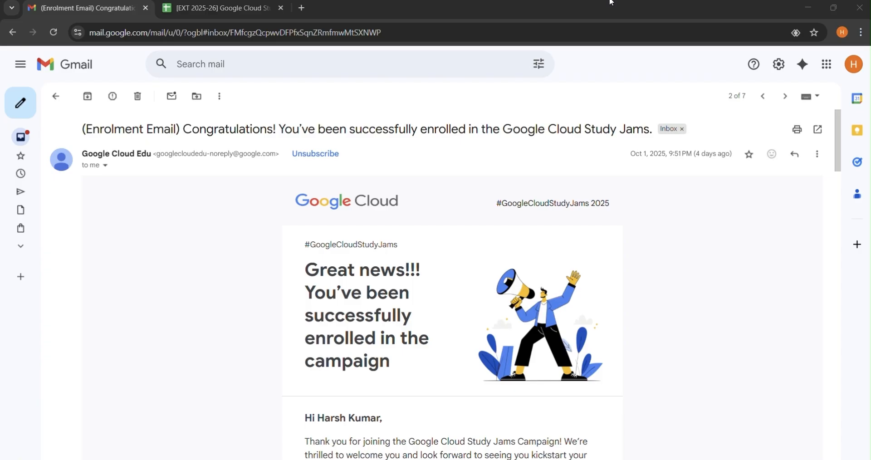
- Read the enrolment email's instructions for claiming the 400 Google Cloud Skills Boost credits, including opening an incognito window
{"action": "scroll", "coordinate": [475, 210], "scroll_direction": "down", "scroll_amount": 6}
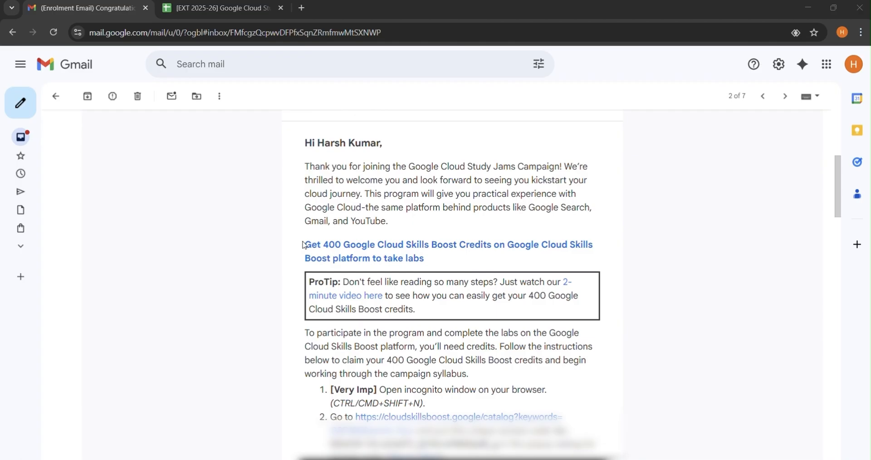
{"action": "left_click_drag", "start_coordinate": [304, 245], "coordinate": [472, 259]}
{"action": "left_click", "coordinate": [388, 221]}
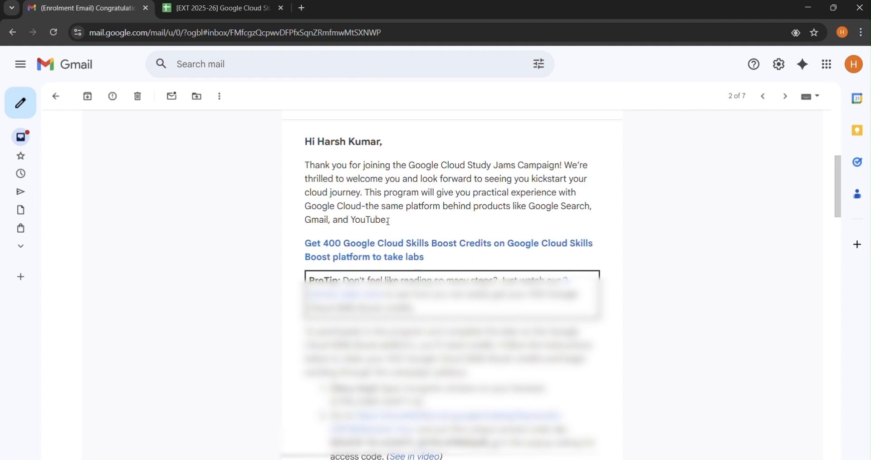
{"action": "scroll", "coordinate": [388, 221], "scroll_direction": "down", "scroll_amount": 3}
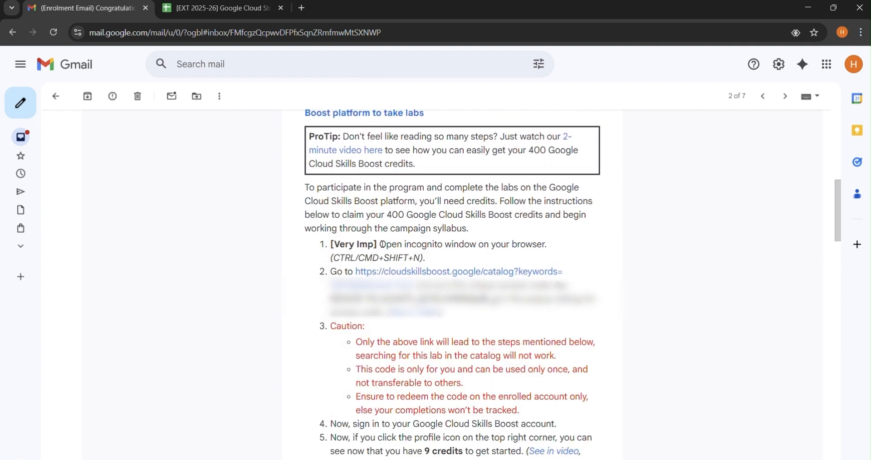
{"action": "left_click_drag", "start_coordinate": [382, 244], "coordinate": [548, 248]}
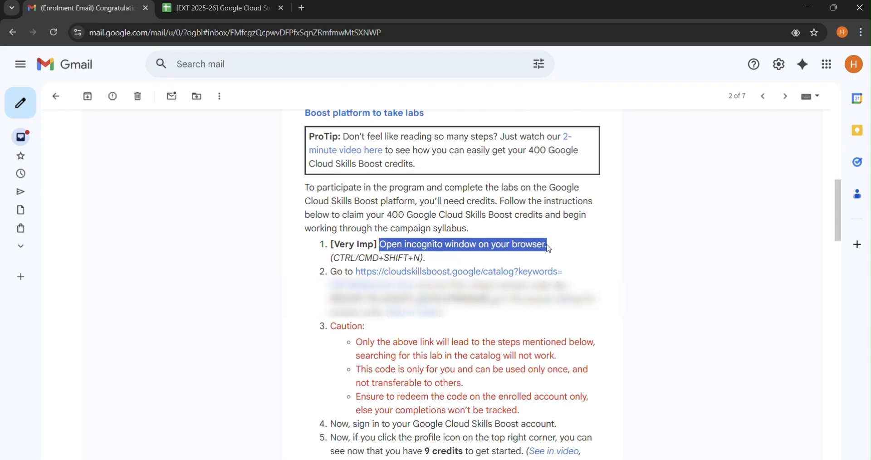
{"action": "left_click", "coordinate": [546, 244]}
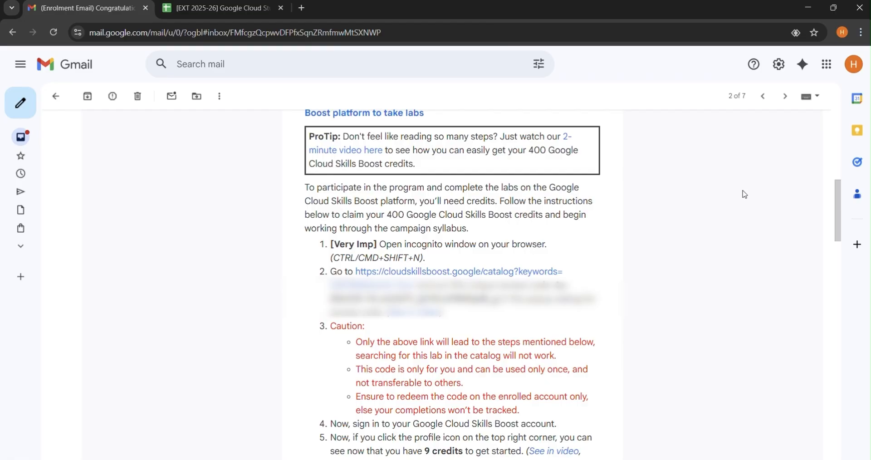
{"action": "key", "text": "ctrl+shift+n"}
{"action": "key", "text": "alt+Tab"}
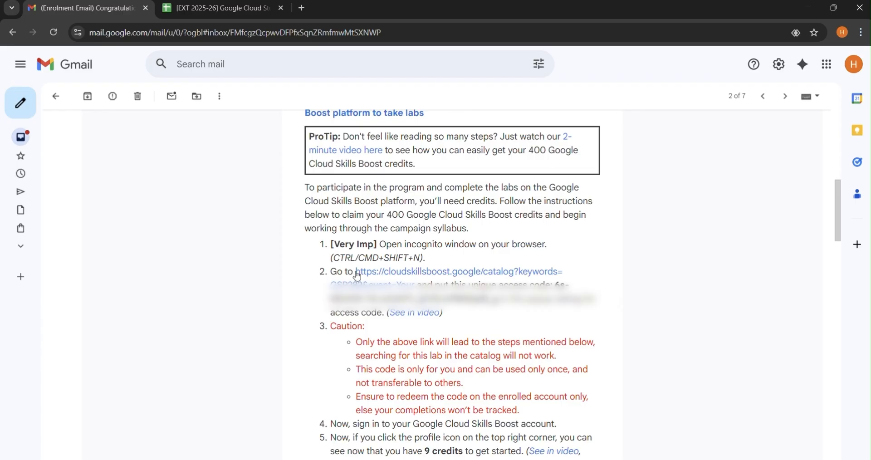
{"action": "left_click_drag", "start_coordinate": [355, 271], "coordinate": [415, 285]}
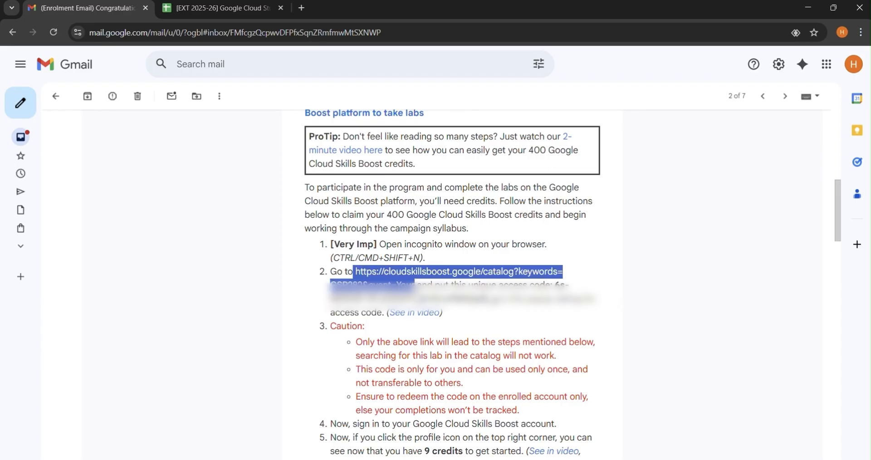
{"action": "key", "text": "ctrl+shift+n"}
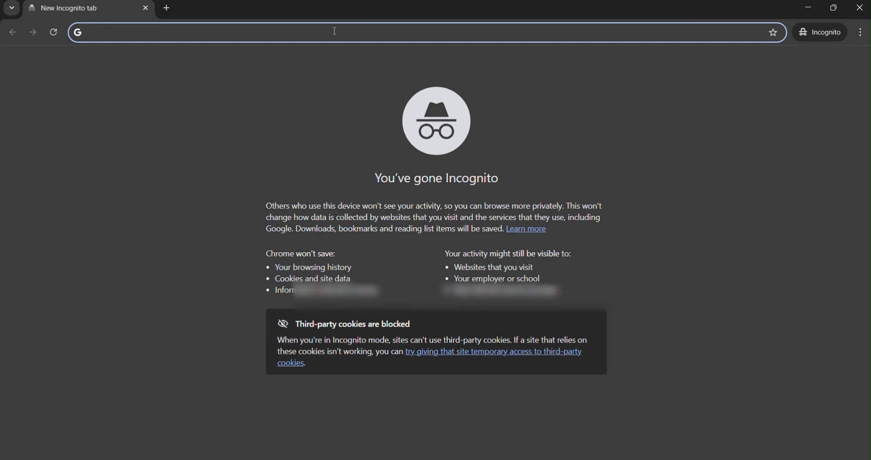
{"action": "type", "text": "https://cloudskillsboost.google/catalog?keywords=GSP282&event=Your"}
{"action": "key", "text": "Return"}
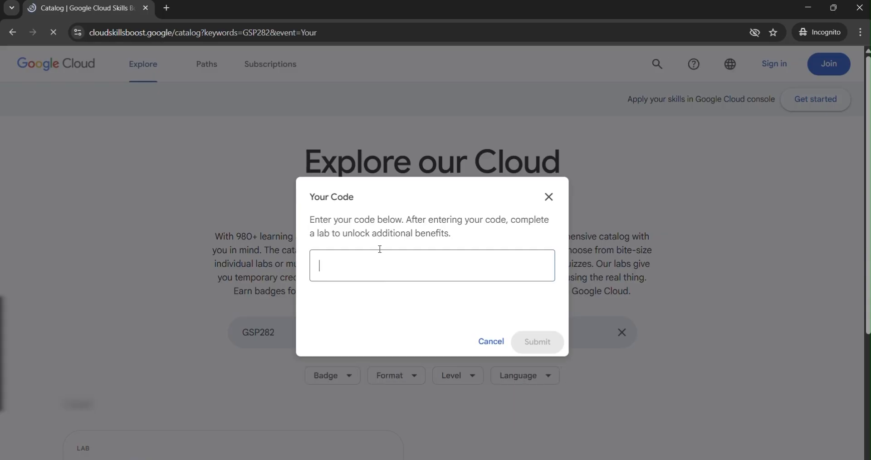
- Copy the unique access code from the enrolment email and paste it into the Your Code dialog
{"action": "key", "text": "alt+Tab"}
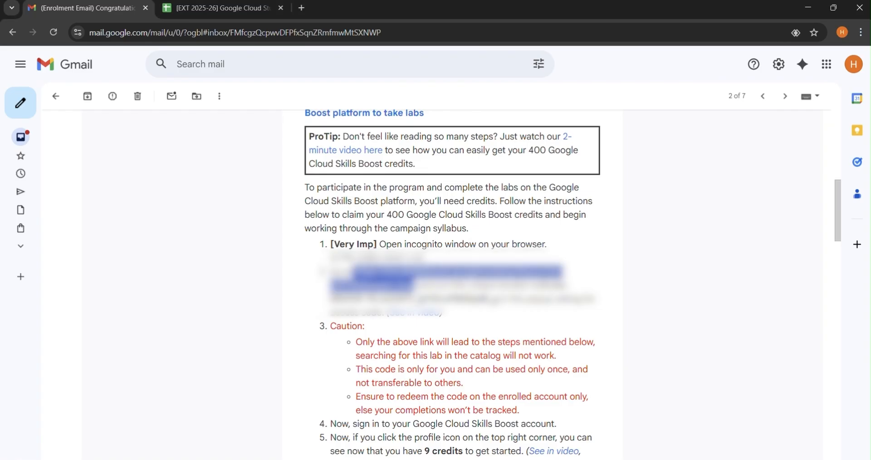
{"action": "left_click_drag", "start_coordinate": [557, 286], "coordinate": [502, 299]}
{"action": "left_click", "coordinate": [503, 299]}
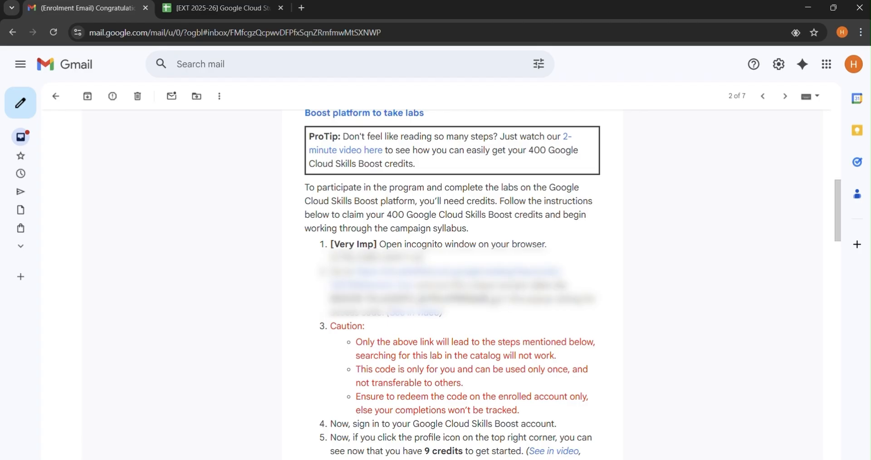
{"action": "left_click_drag", "start_coordinate": [559, 285], "coordinate": [499, 299]}
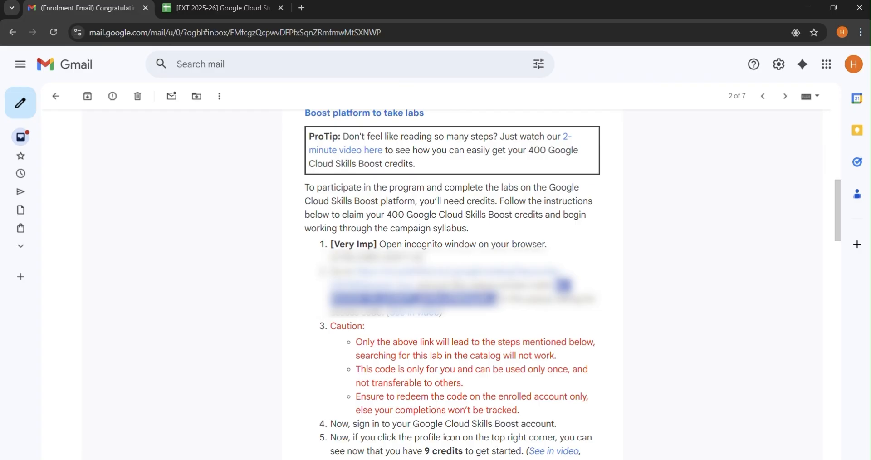
{"action": "key", "text": "alt+Tab"}
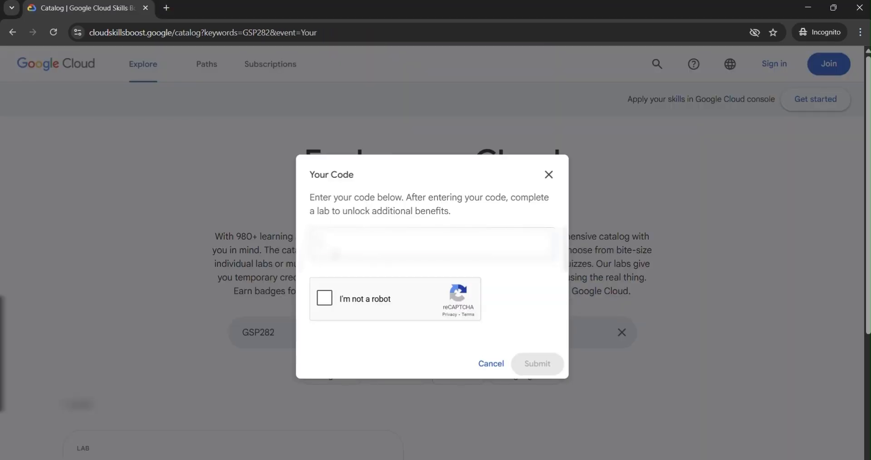
{"action": "key", "text": "ctrl+v"}
- Start the "I'm not a robot" check and mark the squares containing the blue motorcycle, continuing to the second picture
{"action": "left_click", "coordinate": [324, 299]}
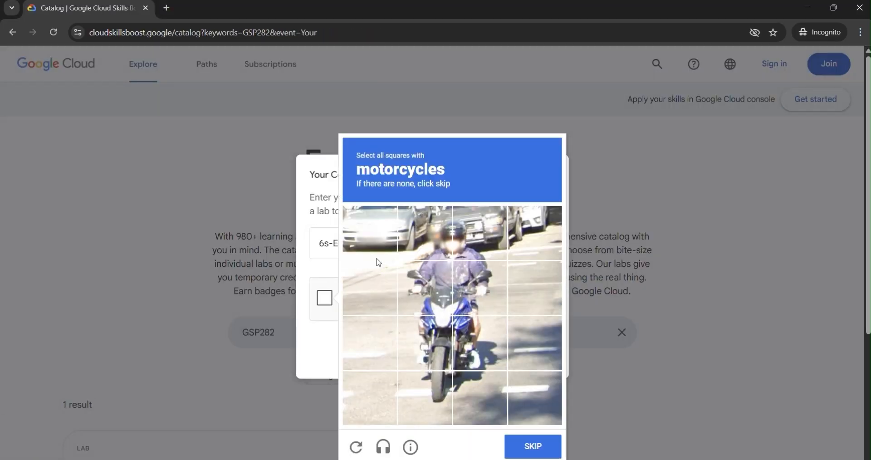
{"action": "left_click", "coordinate": [427, 283]}
{"action": "left_click", "coordinate": [485, 300]}
{"action": "left_click", "coordinate": [499, 343]}
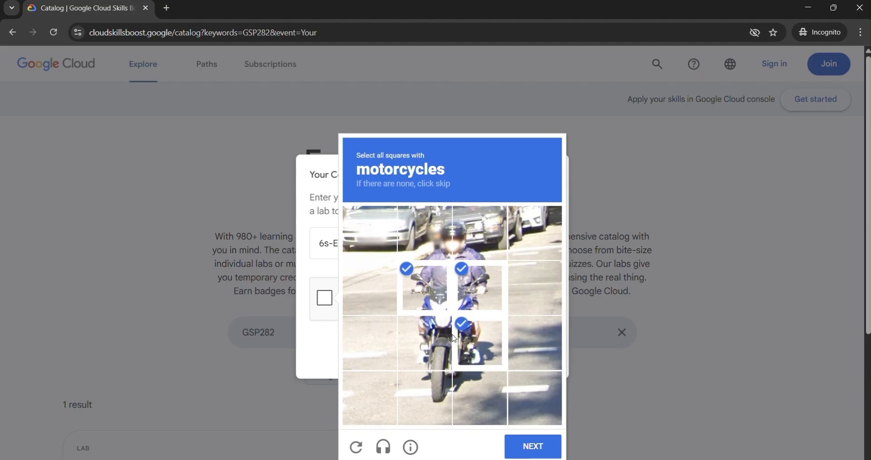
{"action": "left_click", "coordinate": [448, 338]}
{"action": "left_click", "coordinate": [435, 389]}
{"action": "left_click", "coordinate": [527, 445]}
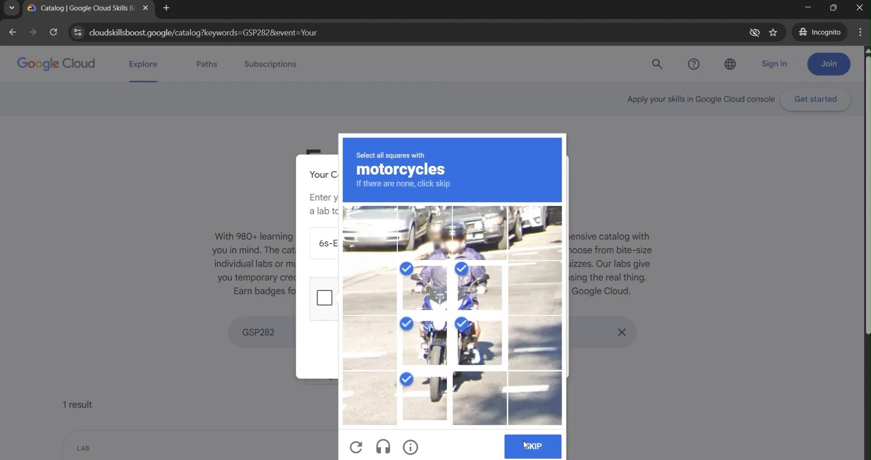
- Mark the squares containing the red motorcycle behind the pole and submit that picture for verification
{"action": "left_click", "coordinate": [370, 288]}
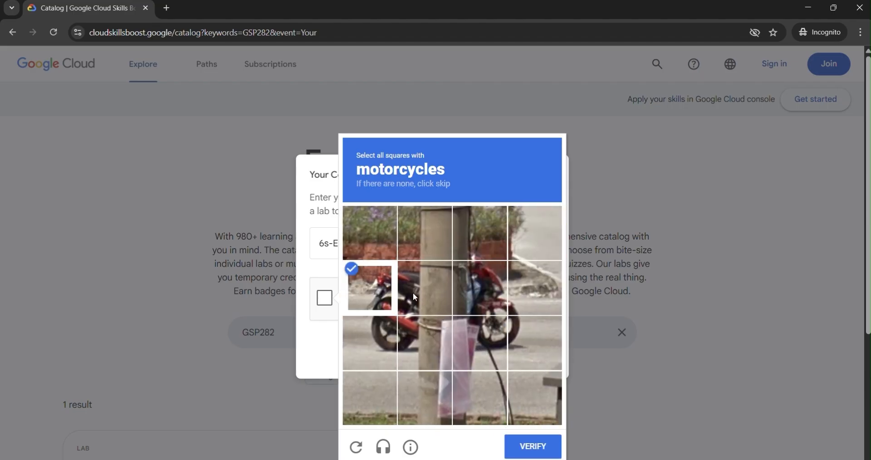
{"action": "left_click", "coordinate": [413, 293]}
{"action": "left_click", "coordinate": [473, 292]}
{"action": "left_click", "coordinate": [487, 238]}
{"action": "left_click", "coordinate": [490, 329]}
{"action": "left_click", "coordinate": [425, 337]}
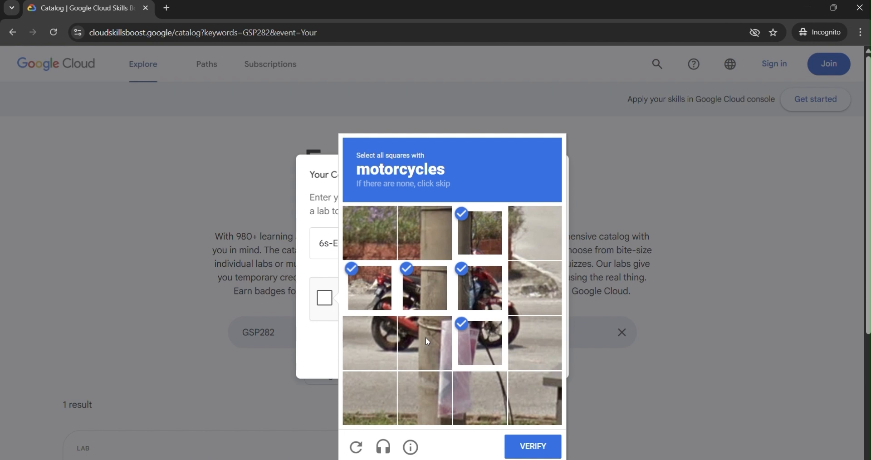
{"action": "left_click", "coordinate": [374, 335]}
{"action": "left_click", "coordinate": [531, 448]}
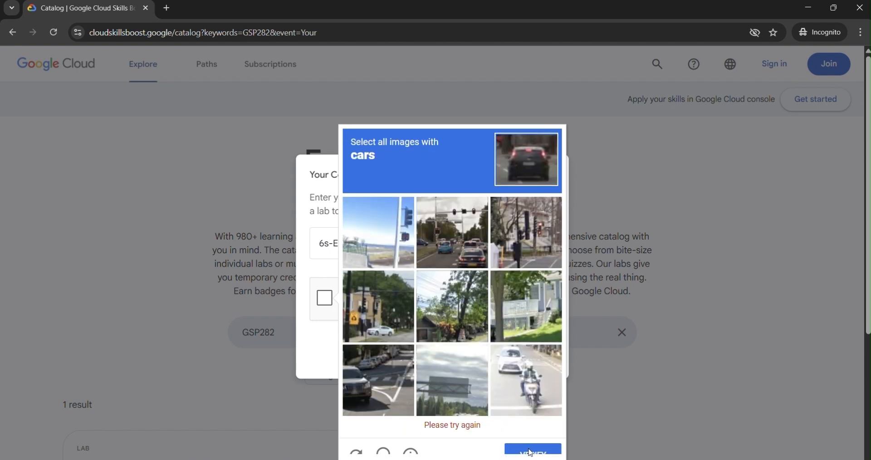
- Select all four images with cars to complete the robot check, and submit the access code
{"action": "left_click", "coordinate": [467, 252]}
{"action": "left_click", "coordinate": [393, 299]}
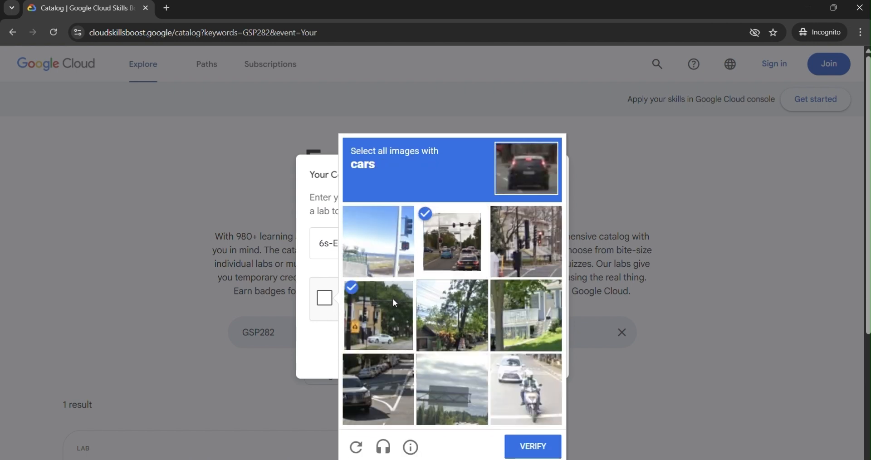
{"action": "left_click", "coordinate": [389, 373]}
{"action": "left_click", "coordinate": [518, 409]}
{"action": "left_click", "coordinate": [526, 451]}
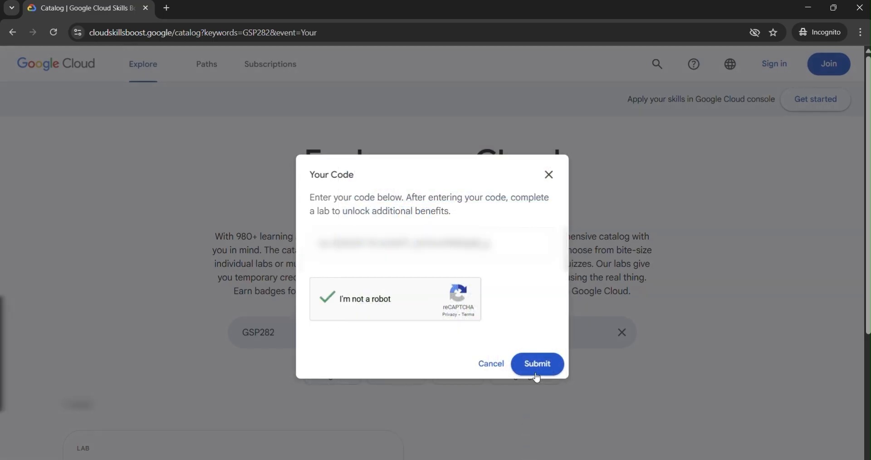
{"action": "left_click", "coordinate": [537, 377]}
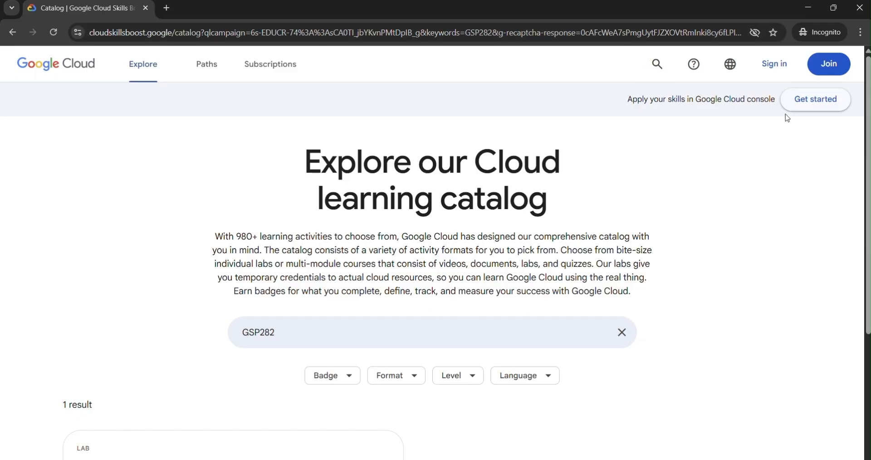
- Sign in to the enrolled Skills Boost account and start the lab "A Tour of Google Cloud Hands-on Labs"
{"action": "left_click", "coordinate": [777, 72]}
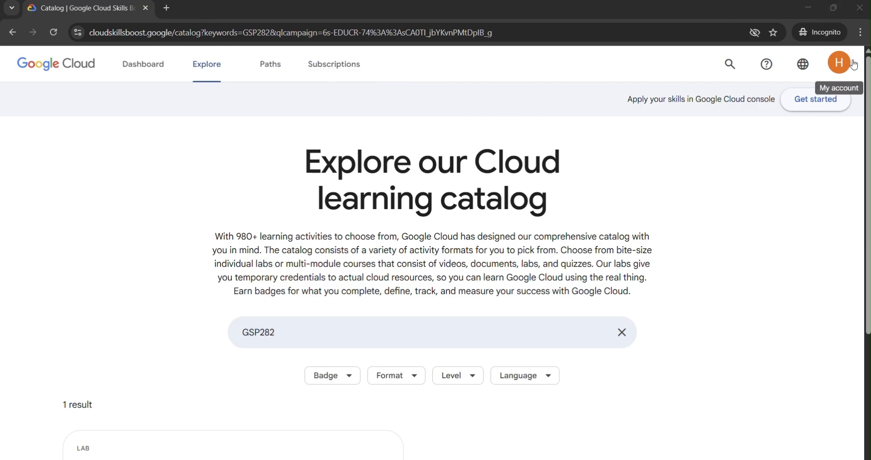
{"action": "scroll", "coordinate": [289, 170], "scroll_direction": "down", "scroll_amount": 3}
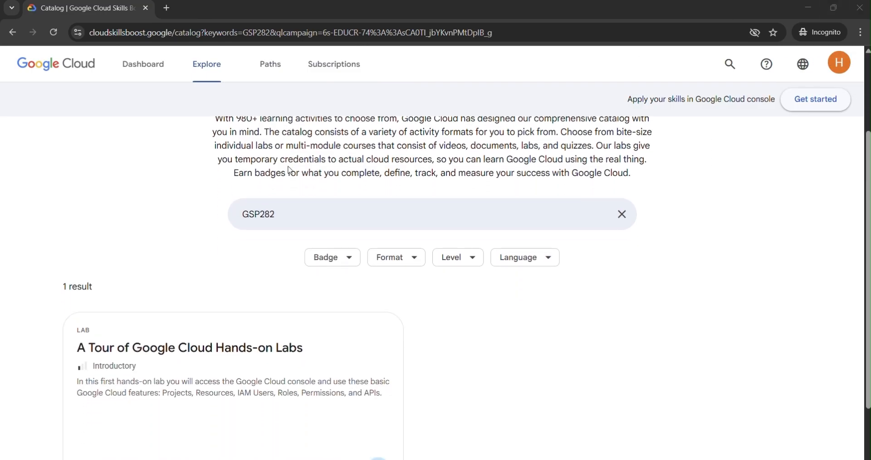
{"action": "scroll", "coordinate": [289, 171], "scroll_direction": "down", "scroll_amount": 2}
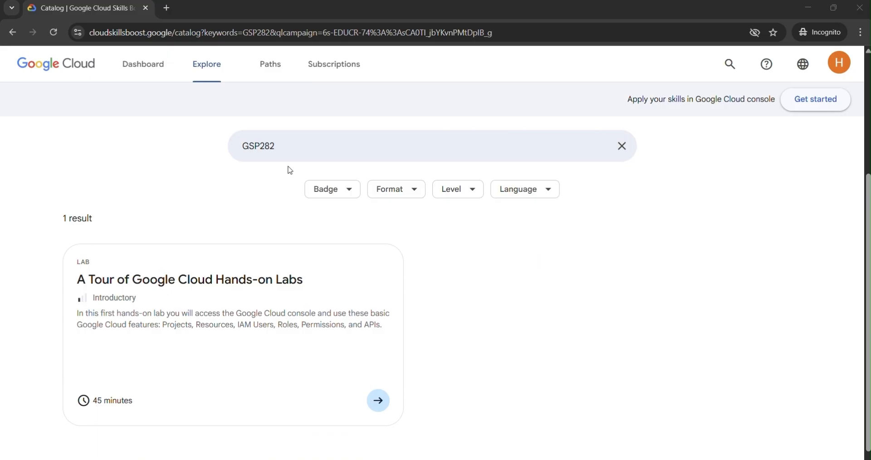
{"action": "left_click", "coordinate": [237, 287]}
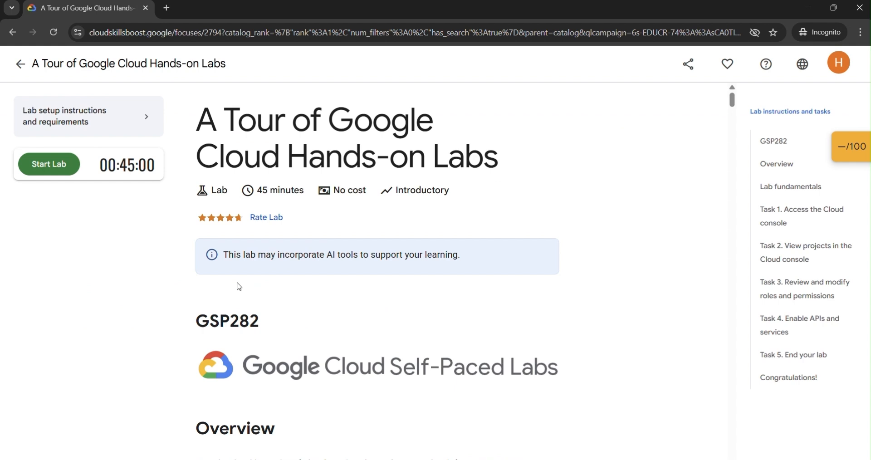
{"action": "left_click", "coordinate": [61, 171]}
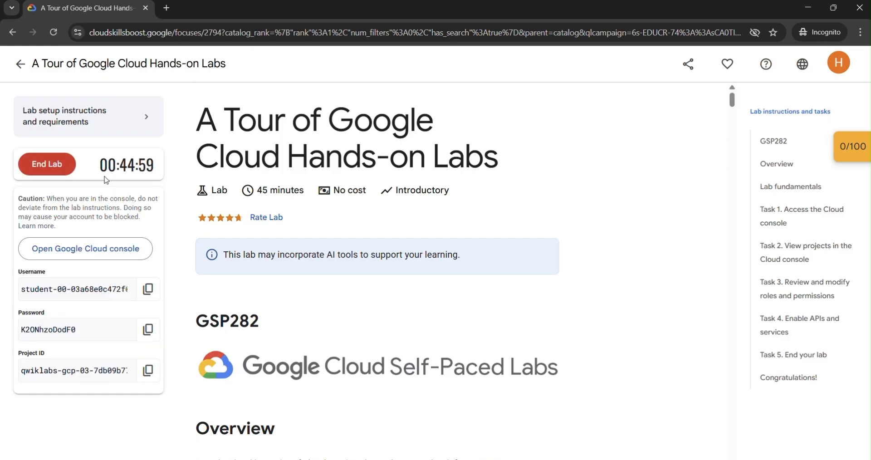
- Open the lab's Google Cloud console link in a new tab and switch to its sign-in page
{"action": "right_click", "coordinate": [60, 258]}
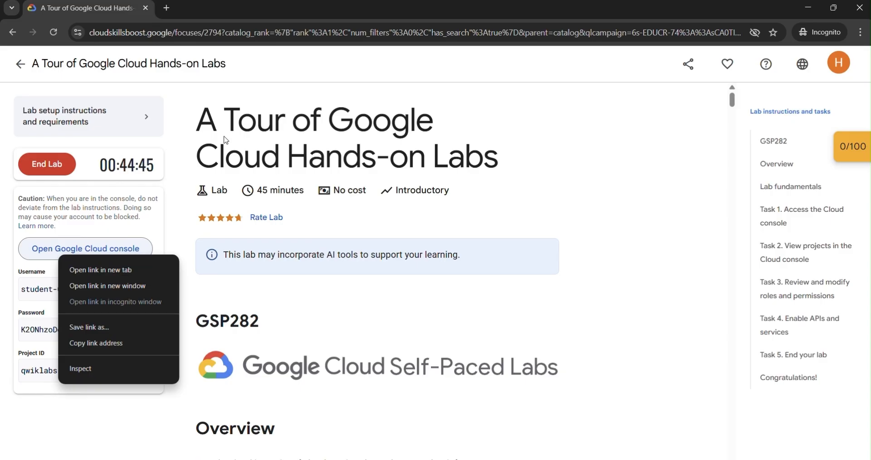
{"action": "left_click", "coordinate": [127, 271]}
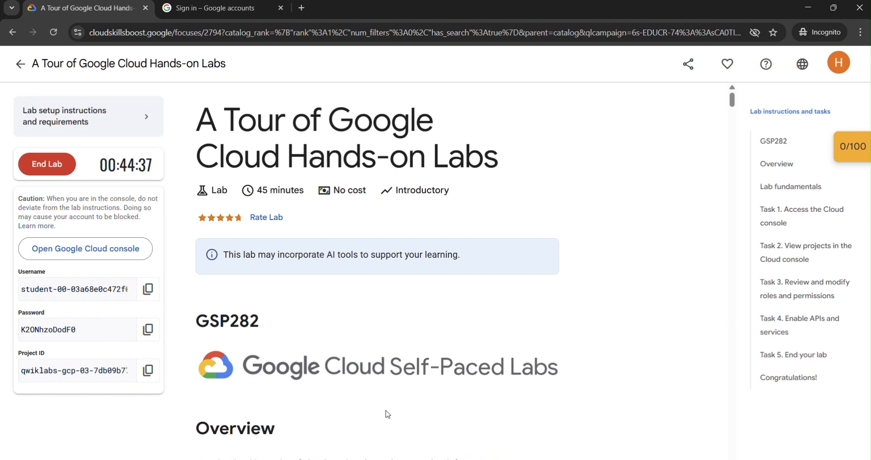
{"action": "left_click", "coordinate": [231, 13]}
- Copy the lab's username into the Google sign-in page's email field and continue to the password page
{"action": "left_click", "coordinate": [127, 7]}
{"action": "left_click", "coordinate": [147, 289]}
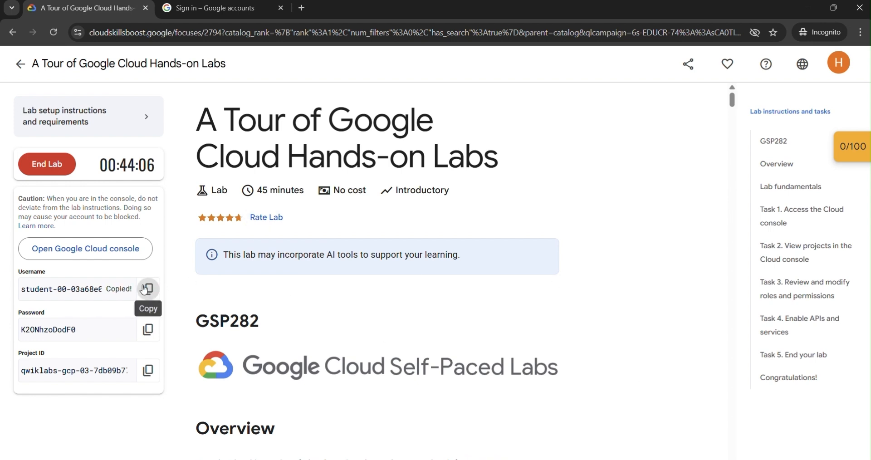
{"action": "left_click", "coordinate": [86, 249]}
{"action": "left_click", "coordinate": [508, 220]}
{"action": "key", "text": "ctrl+v"}
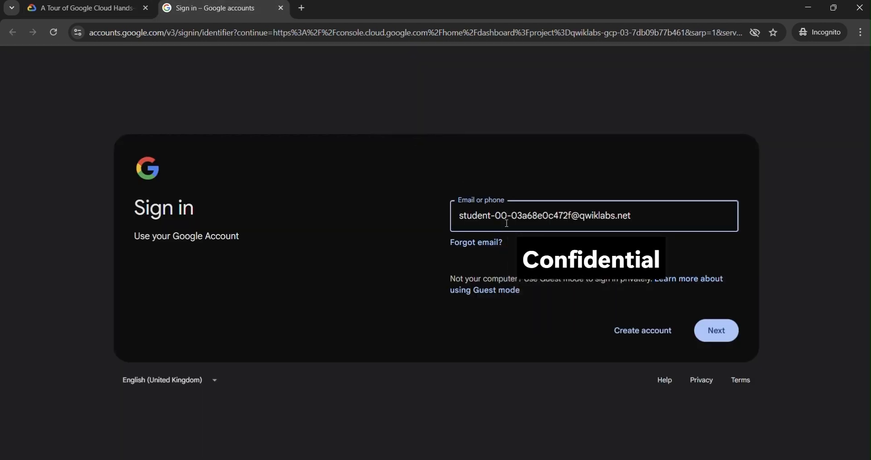
{"action": "left_click", "coordinate": [717, 333]}
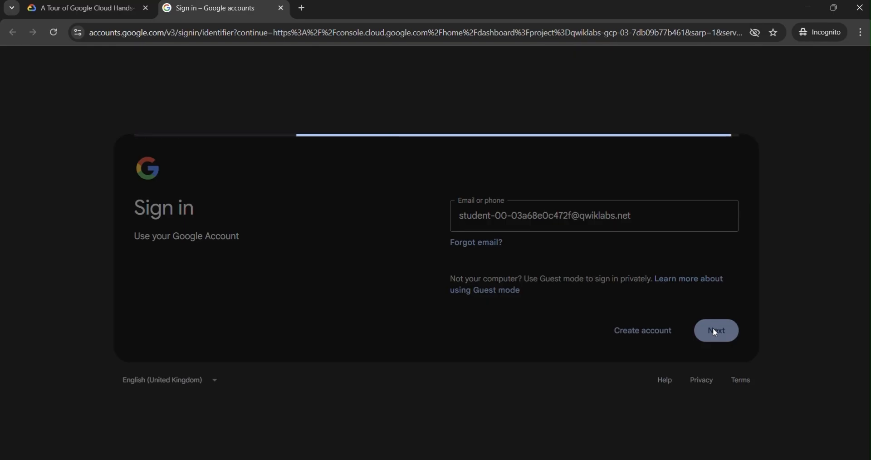
- Copy the lab's password into the Google sign-in page's password field and submit it
{"action": "left_click", "coordinate": [80, 8]}
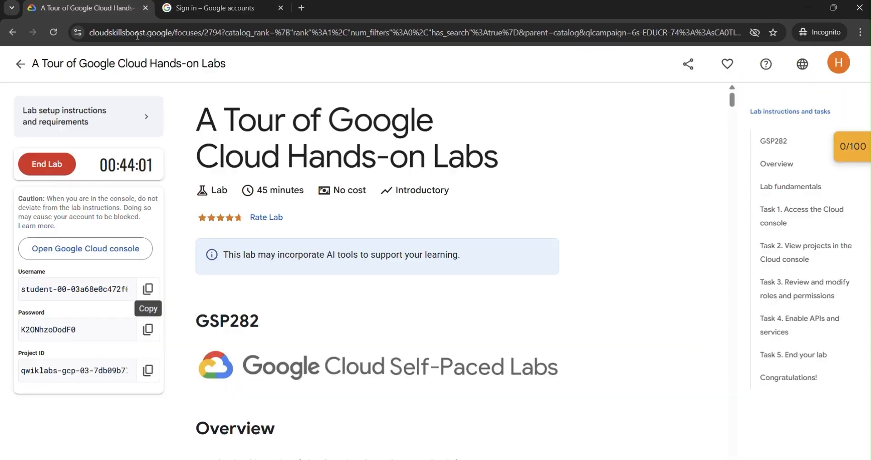
{"action": "left_click", "coordinate": [148, 330]}
{"action": "left_click", "coordinate": [222, 2]}
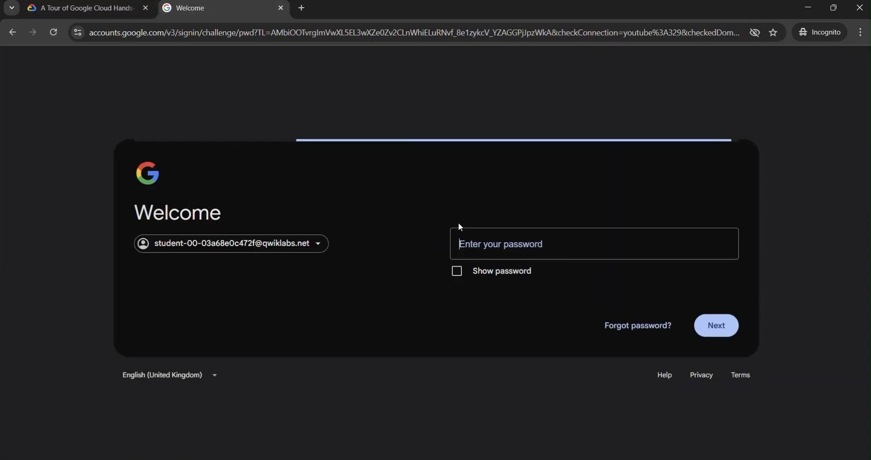
{"action": "left_click", "coordinate": [500, 245]}
{"action": "key", "text": "ctrl+v"}
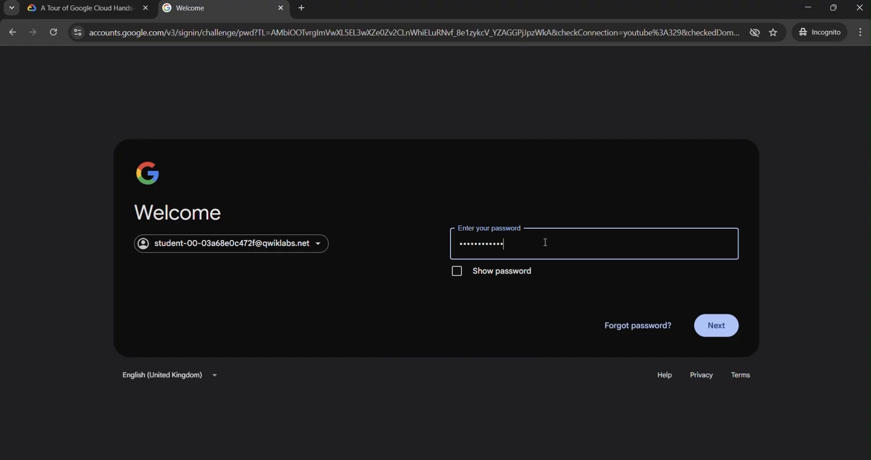
{"action": "left_click", "coordinate": [717, 325]}
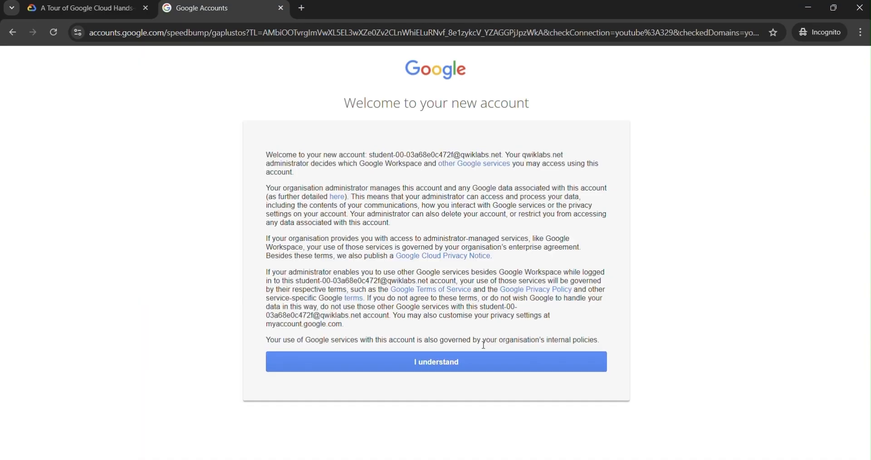
- Acknowledge the new account notice and agree to the Google Cloud Terms of Service with India as the country
{"action": "left_click", "coordinate": [468, 363]}
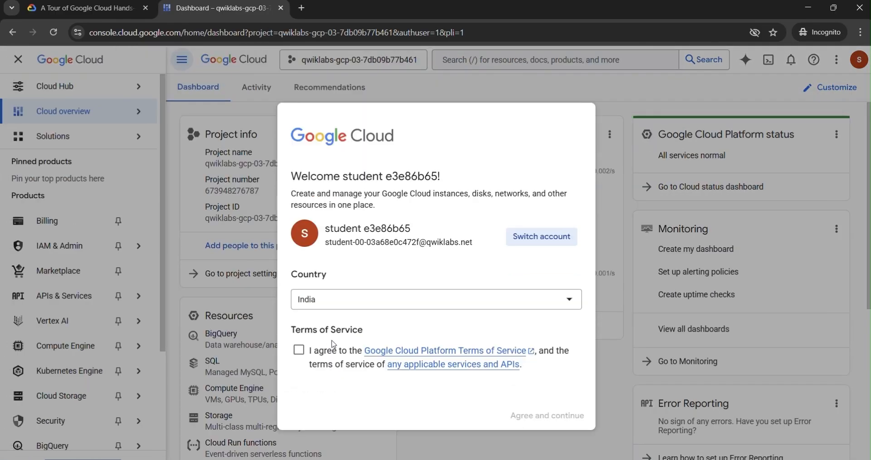
{"action": "left_click", "coordinate": [299, 350]}
{"action": "left_click", "coordinate": [510, 420]}
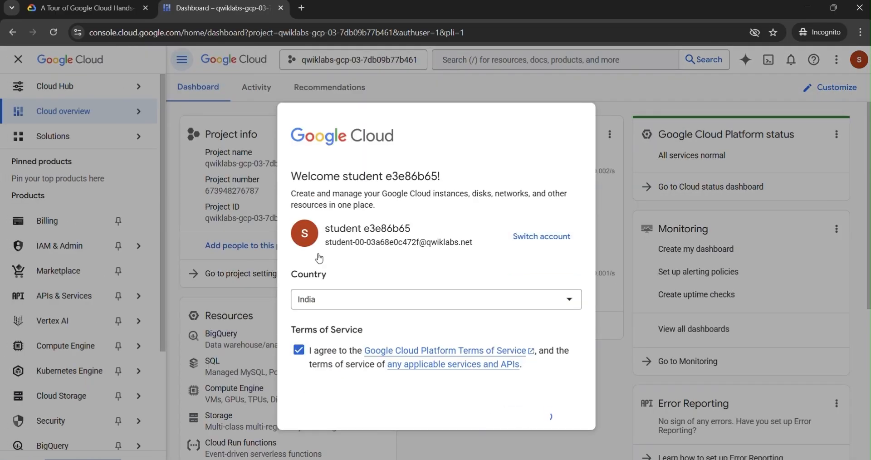
- Examine the lab's checkpoints and their scores on the lab page, and collapse the checkpoint list again
{"action": "left_click", "coordinate": [87, 8]}
{"action": "scroll", "coordinate": [427, 292], "scroll_direction": "down", "scroll_amount": 1}
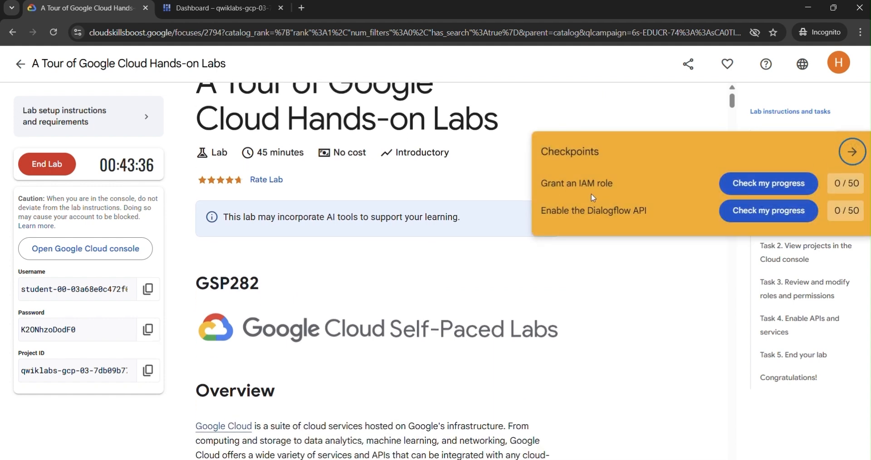
{"action": "left_click_drag", "start_coordinate": [542, 184], "coordinate": [616, 187]}
{"action": "left_click", "coordinate": [586, 213]}
{"action": "triple_click", "coordinate": [586, 213]}
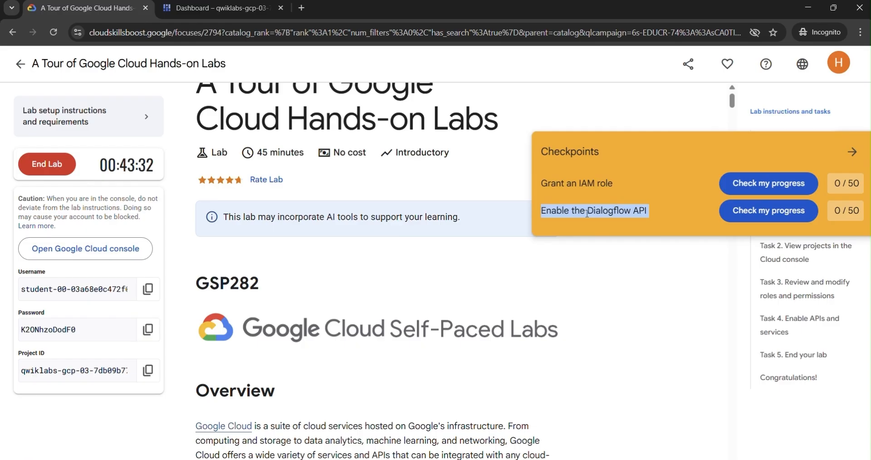
{"action": "left_click", "coordinate": [590, 213]}
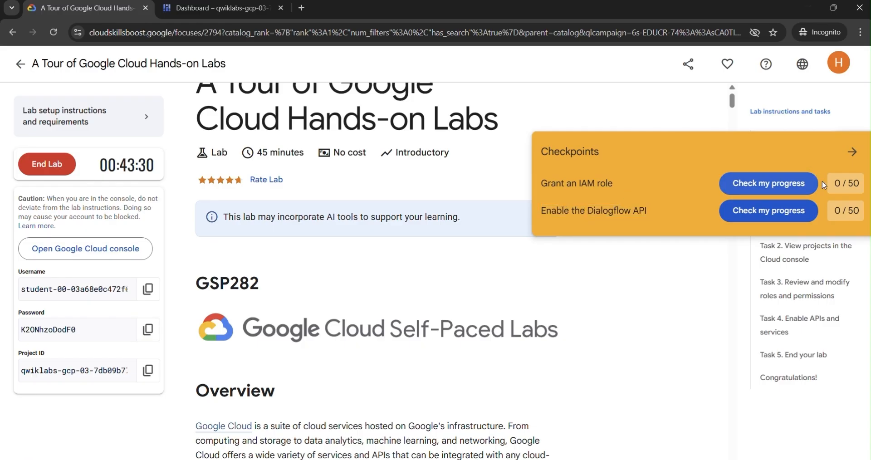
{"action": "double_click", "coordinate": [848, 188]}
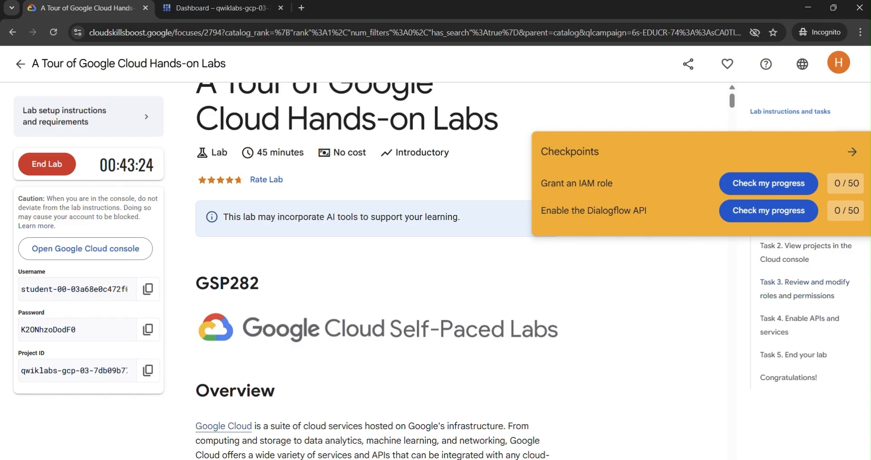
{"action": "left_click", "coordinate": [853, 152]}
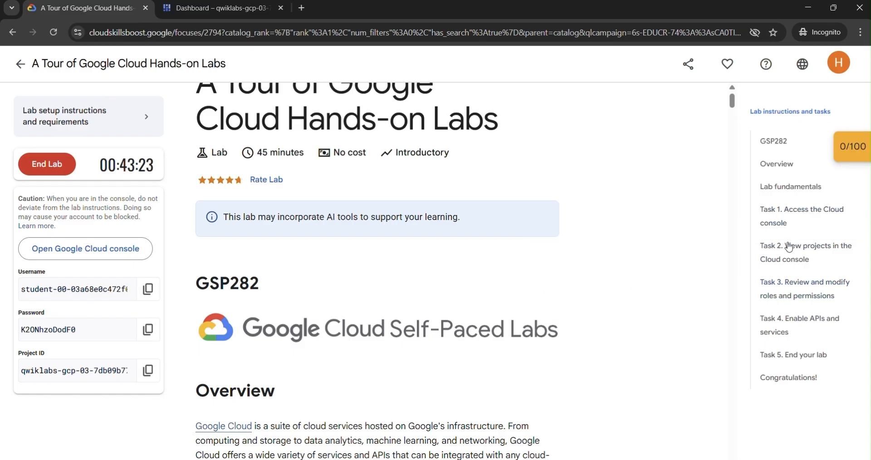
- Go to the lab's Task 3 on reviewing and modifying roles and permissions, and read how to view them
{"action": "left_click", "coordinate": [797, 294]}
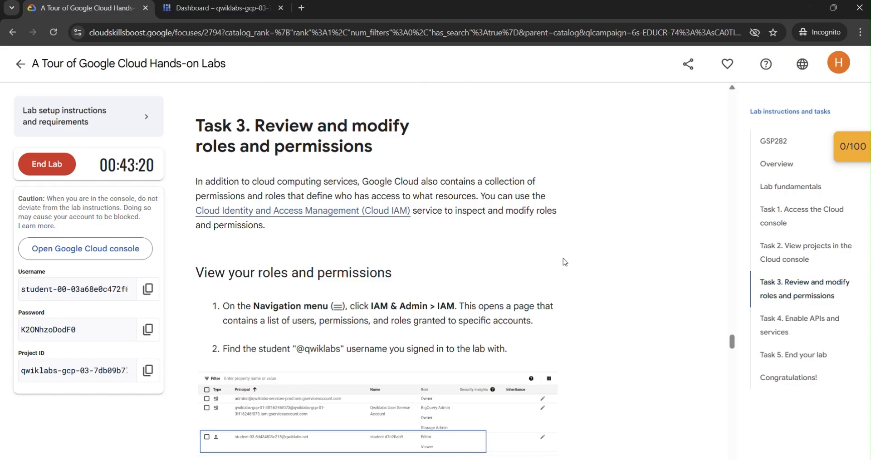
{"action": "scroll", "coordinate": [803, 232], "scroll_direction": "down", "scroll_amount": 1}
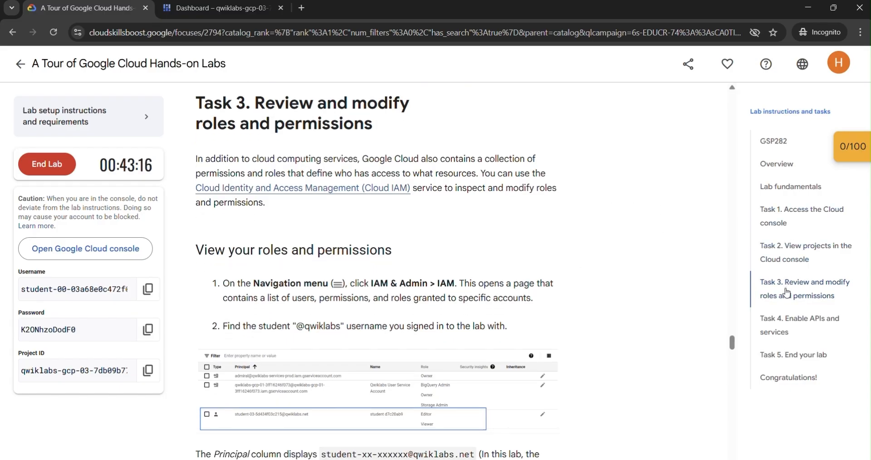
{"action": "scroll", "coordinate": [456, 240], "scroll_direction": "down", "scroll_amount": 2}
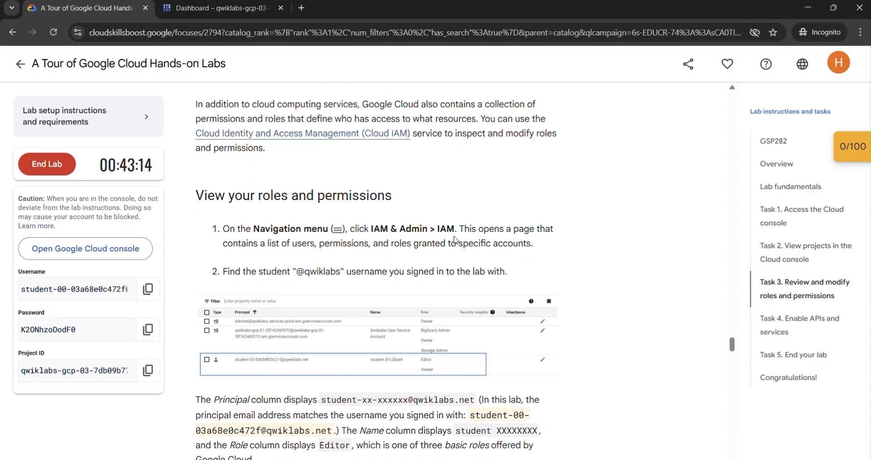
- Switch to the Google Cloud console and open the IAM page under IAM & Admin
{"action": "left_click", "coordinate": [237, 3]}
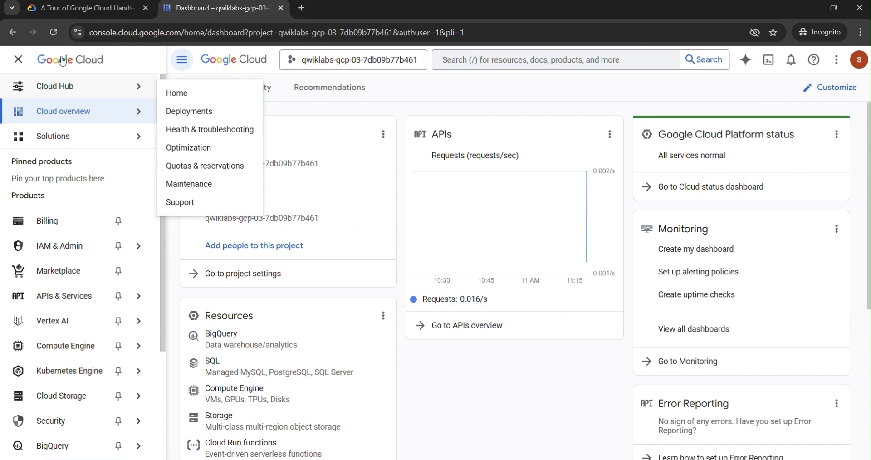
{"action": "left_click", "coordinate": [83, 5]}
{"action": "left_click", "coordinate": [198, 3]}
{"action": "mouse_move", "coordinate": [87, 248]}
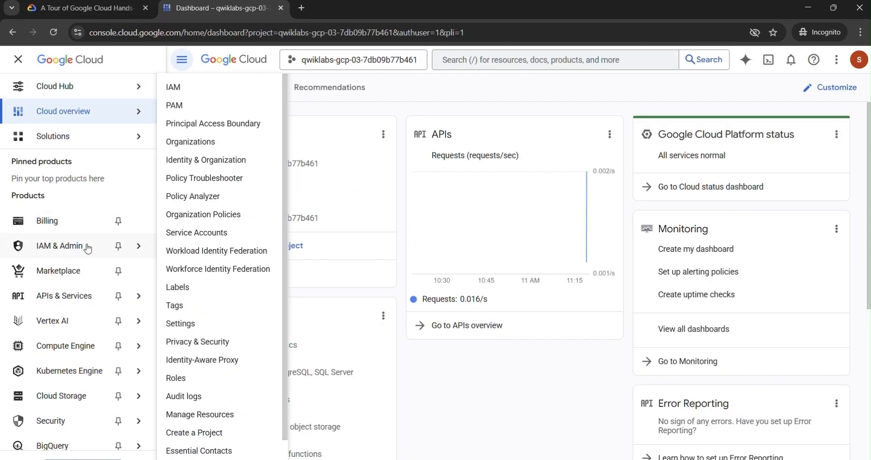
{"action": "left_click", "coordinate": [177, 96]}
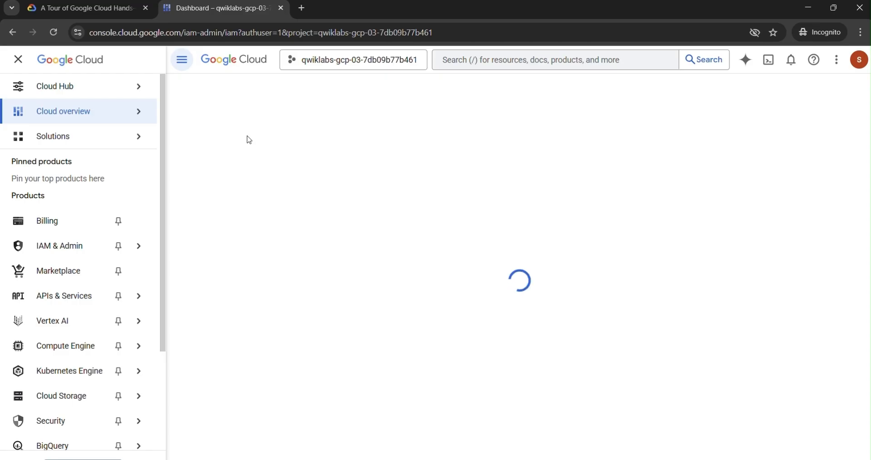
- Find the "Grant an IAM role" section in the lab instructions and copy the second student's principal identifier
{"action": "left_click", "coordinate": [111, 3]}
{"action": "scroll", "coordinate": [355, 291], "scroll_direction": "down", "scroll_amount": 15}
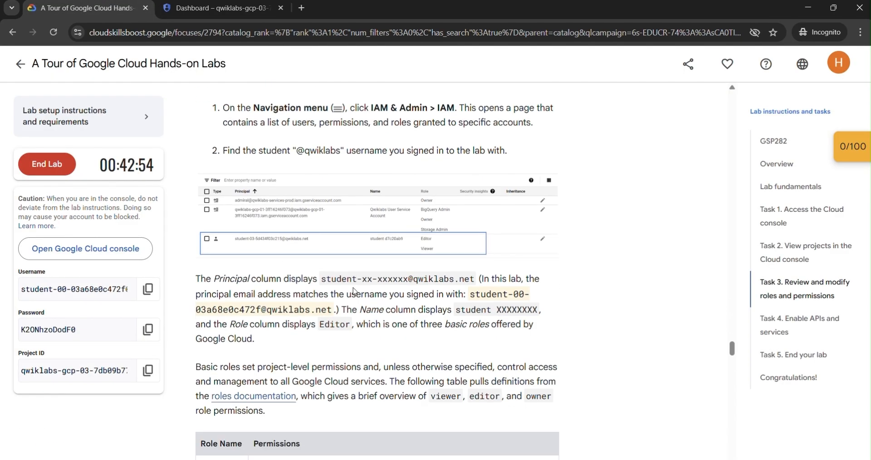
{"action": "scroll", "coordinate": [354, 291], "scroll_direction": "down", "scroll_amount": 1}
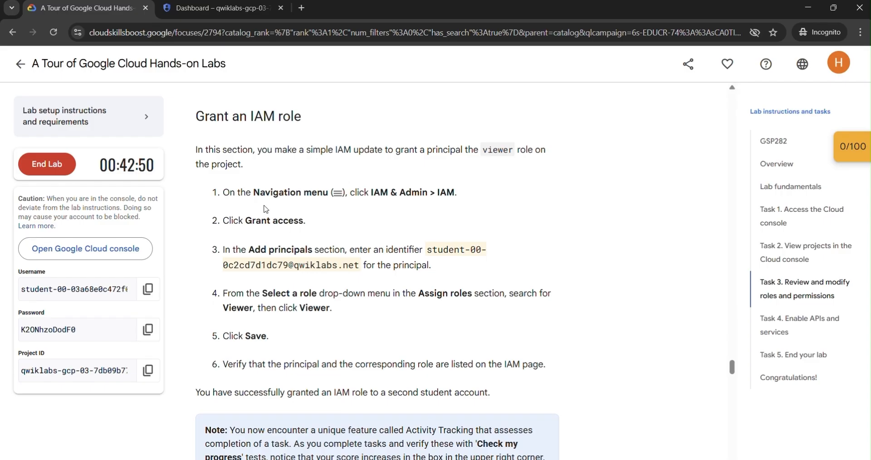
{"action": "left_click_drag", "start_coordinate": [245, 222], "coordinate": [304, 222]}
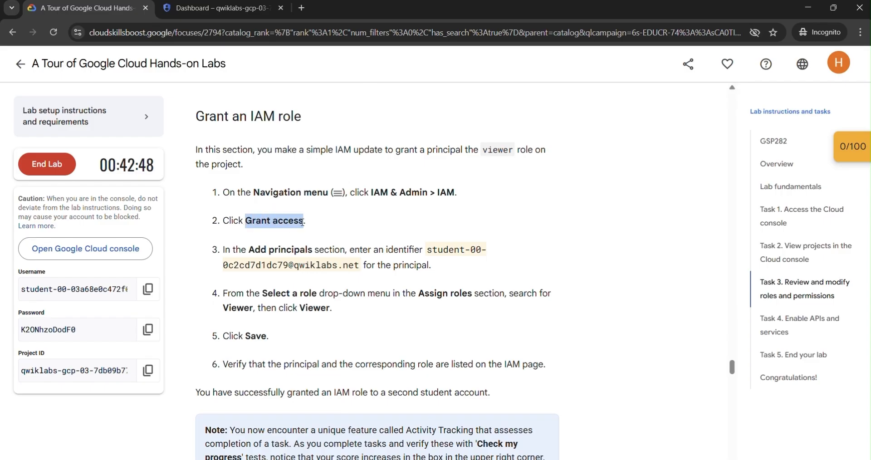
{"action": "left_click", "coordinate": [304, 222]}
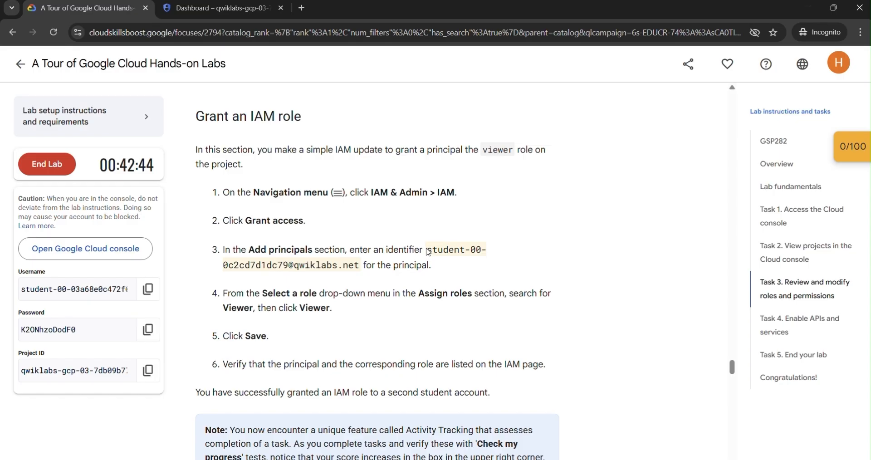
{"action": "left_click_drag", "start_coordinate": [427, 250], "coordinate": [359, 265]}
{"action": "key", "text": "ctrl+c"}
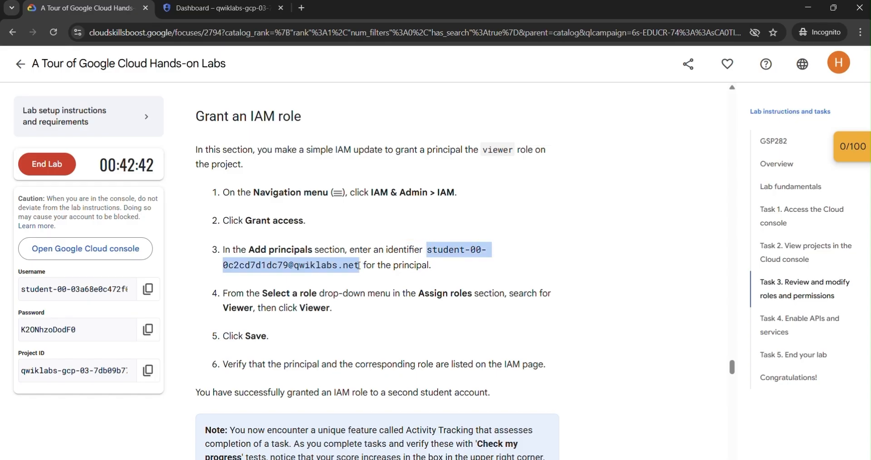
{"action": "left_click", "coordinate": [357, 266]}
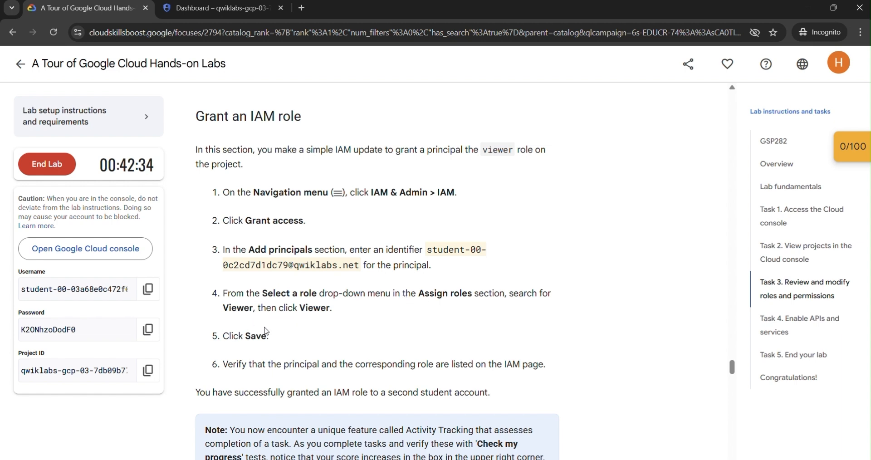
- Start granting access on the console's IAM page and paste the copied student identifier as the new principal
{"action": "left_click", "coordinate": [233, 6]}
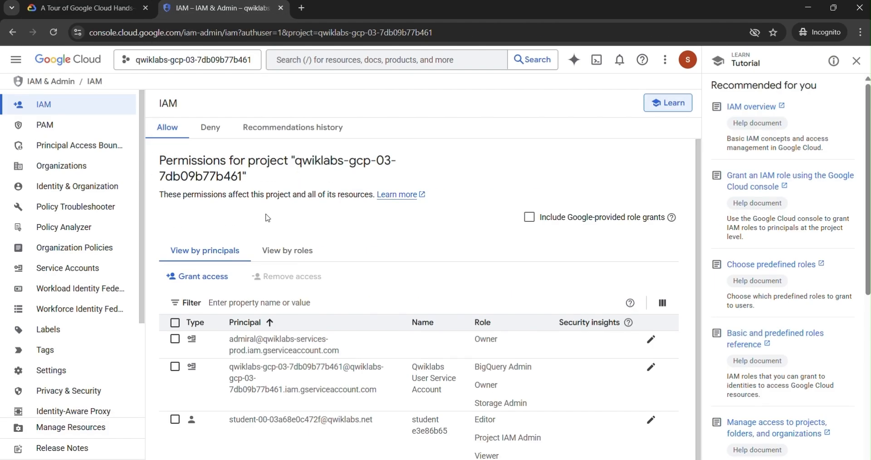
{"action": "left_click", "coordinate": [222, 280]}
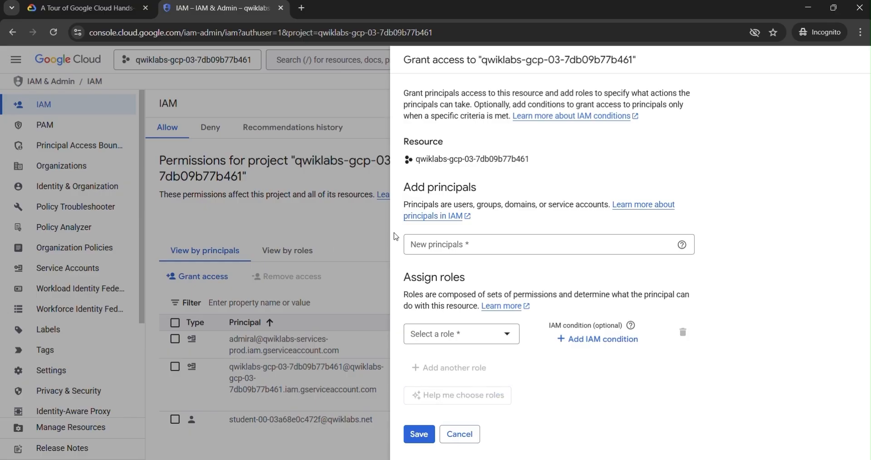
{"action": "left_click", "coordinate": [435, 244]}
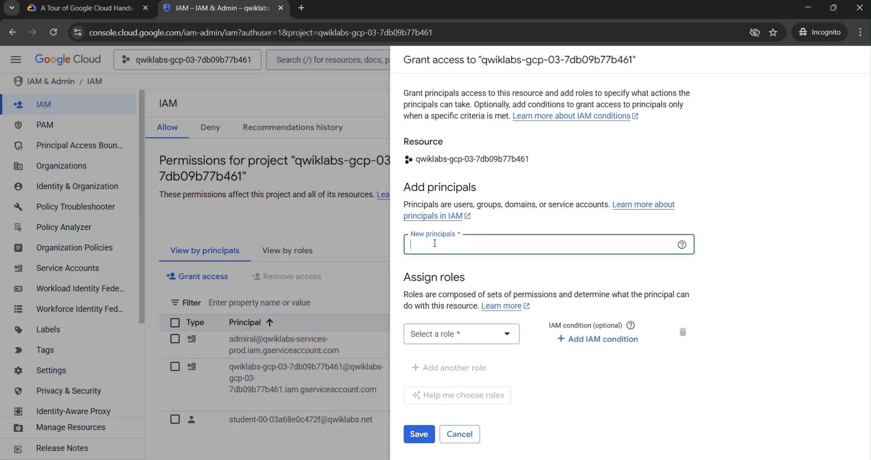
{"action": "key", "text": "ctrl+v"}
- Filter the roles by "viewer", assign the Viewer role to the new principal, and save the access grant
{"action": "left_click", "coordinate": [447, 334]}
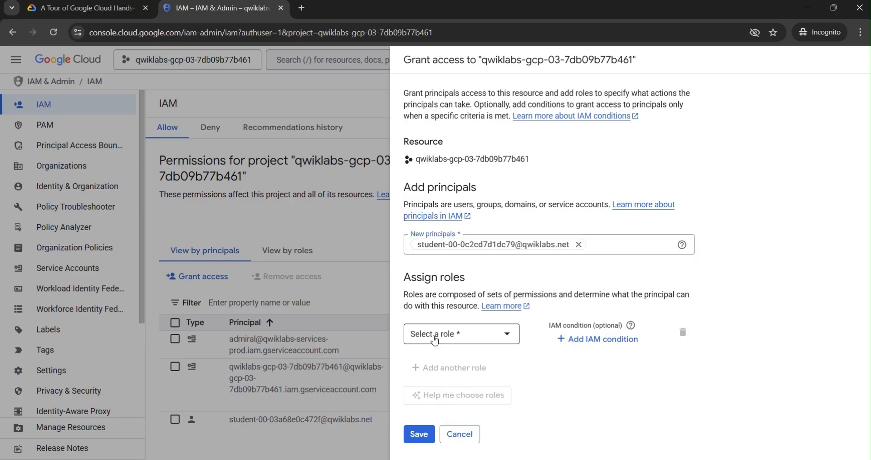
{"action": "left_click", "coordinate": [442, 218]}
{"action": "left_click", "coordinate": [455, 262]}
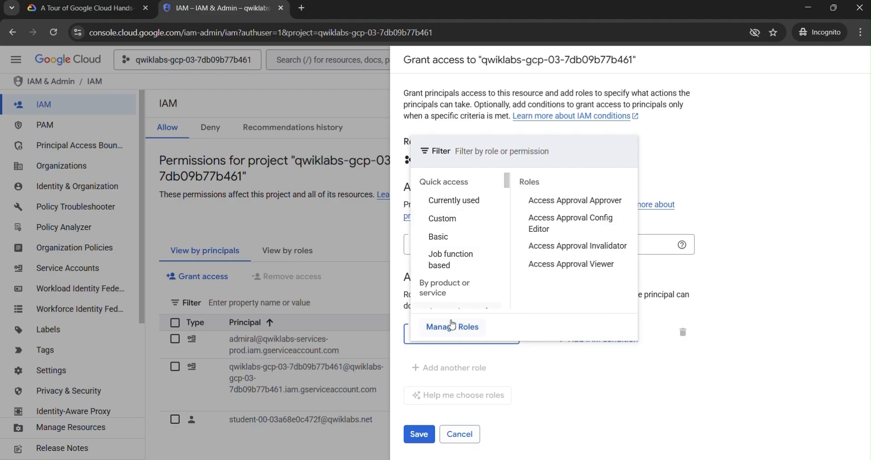
{"action": "left_click", "coordinate": [453, 200]}
{"action": "type", "text": "v"}
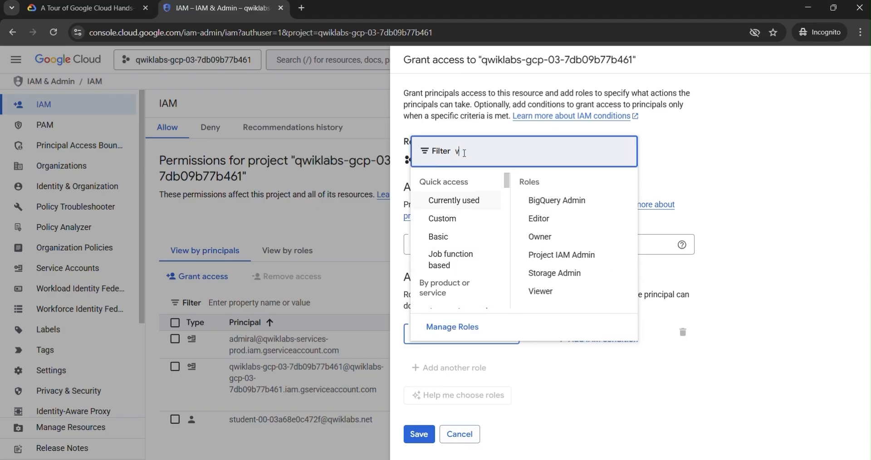
{"action": "type", "text": "iewer"}
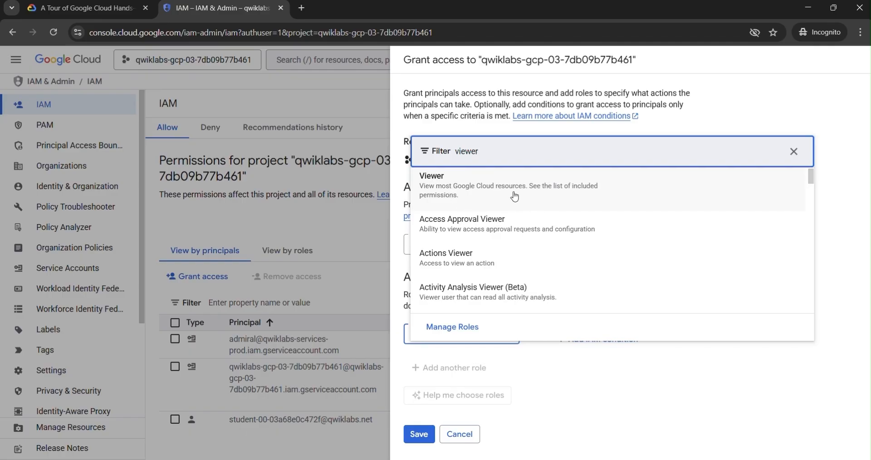
{"action": "left_click", "coordinate": [469, 191]}
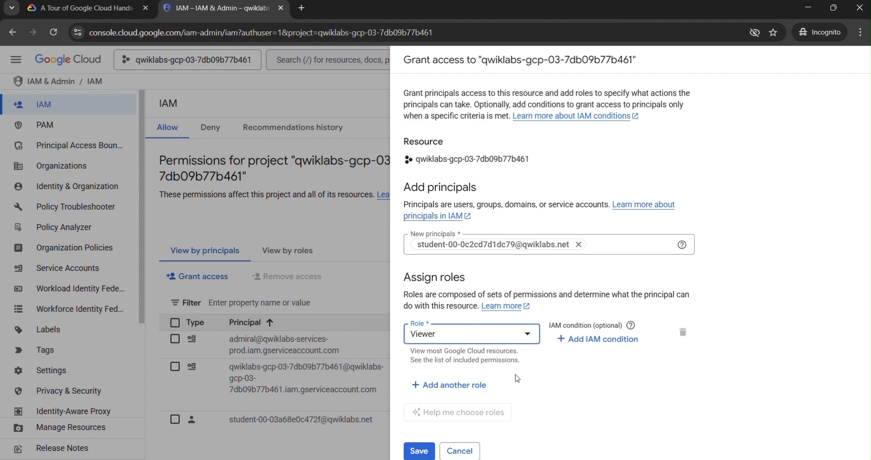
{"action": "left_click", "coordinate": [423, 449]}
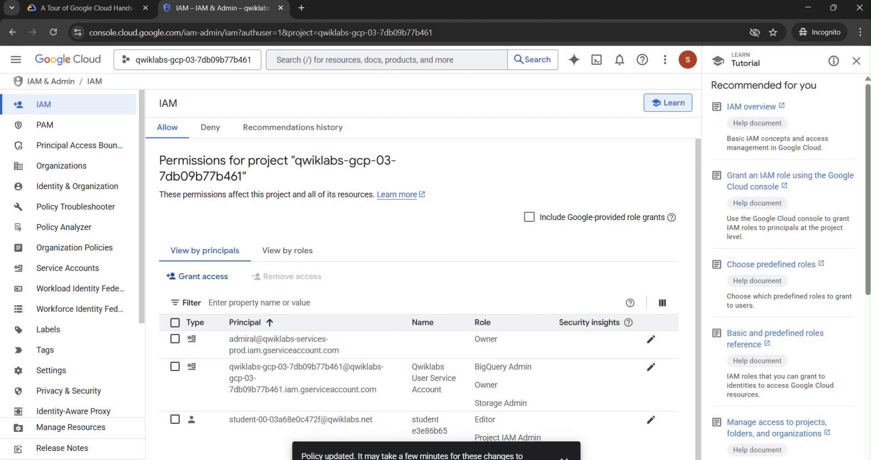
- Read the notification about the policy change and return to the lab's "Grant an IAM role" instructions
{"action": "triple_click", "coordinate": [327, 456]}
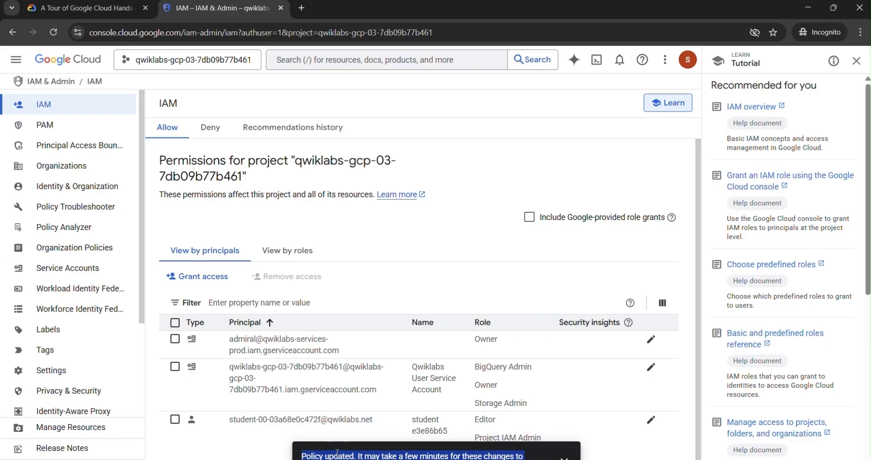
{"action": "left_click", "coordinate": [361, 431]}
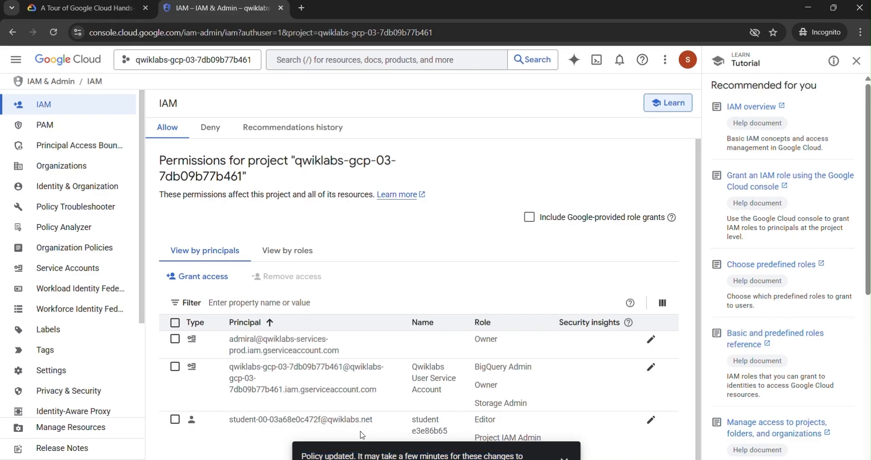
{"action": "left_click", "coordinate": [96, 5]}
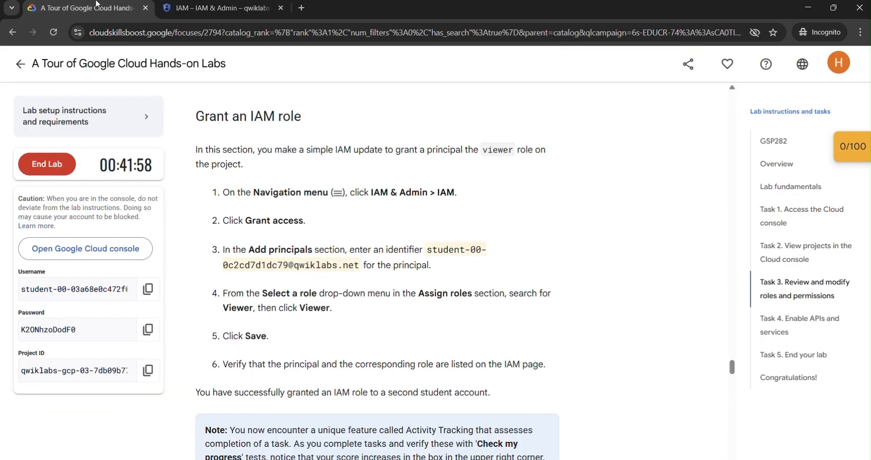
- Check the progress of the "Grant an IAM role" objective in the instructions and again in the checkpoints list
{"action": "scroll", "coordinate": [343, 227], "scroll_direction": "down", "scroll_amount": 8}
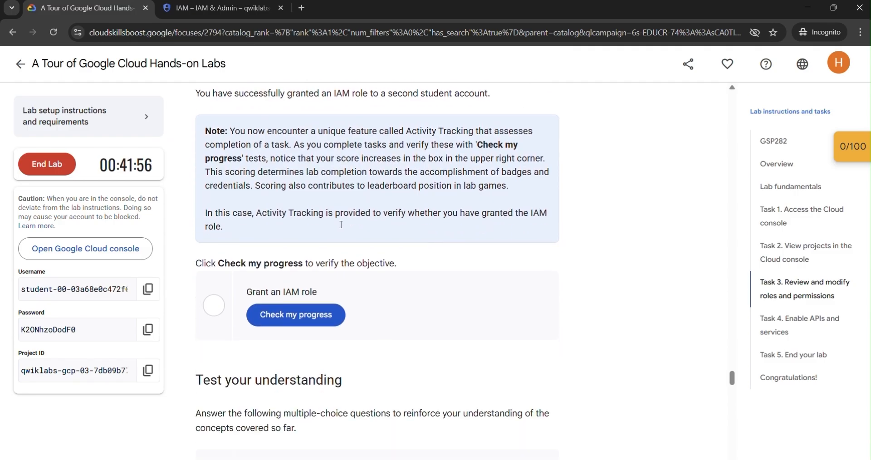
{"action": "left_click", "coordinate": [324, 254]}
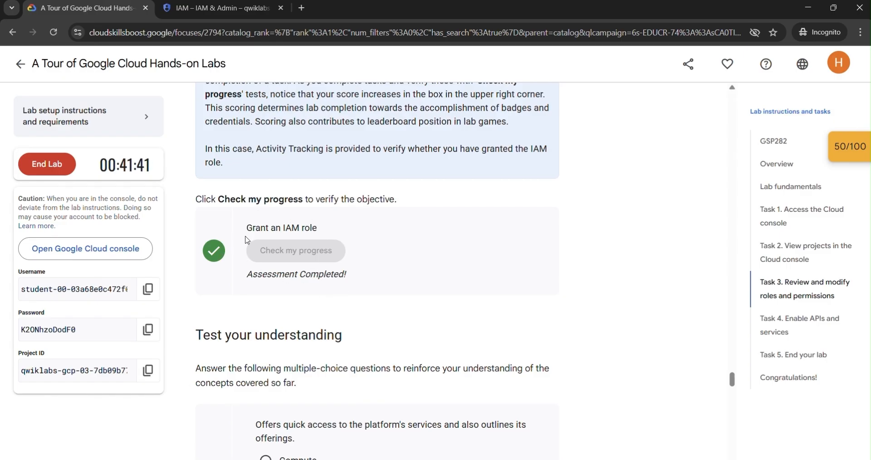
{"action": "left_click", "coordinate": [831, 147]}
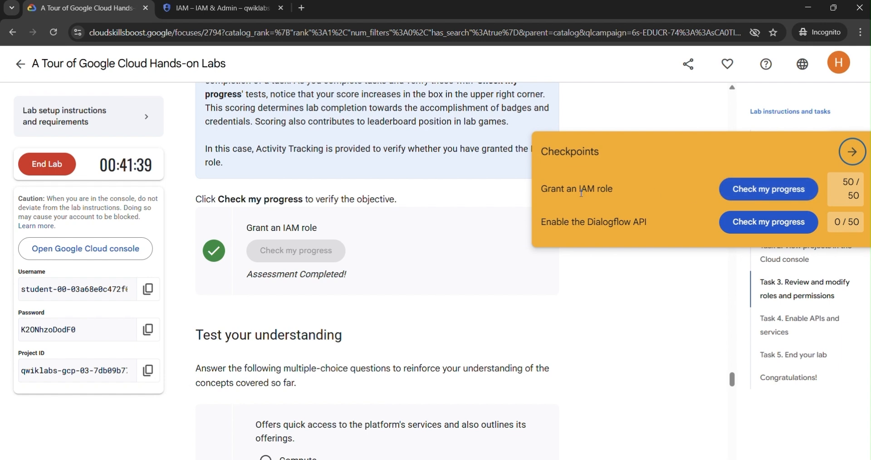
{"action": "left_click", "coordinate": [767, 189]}
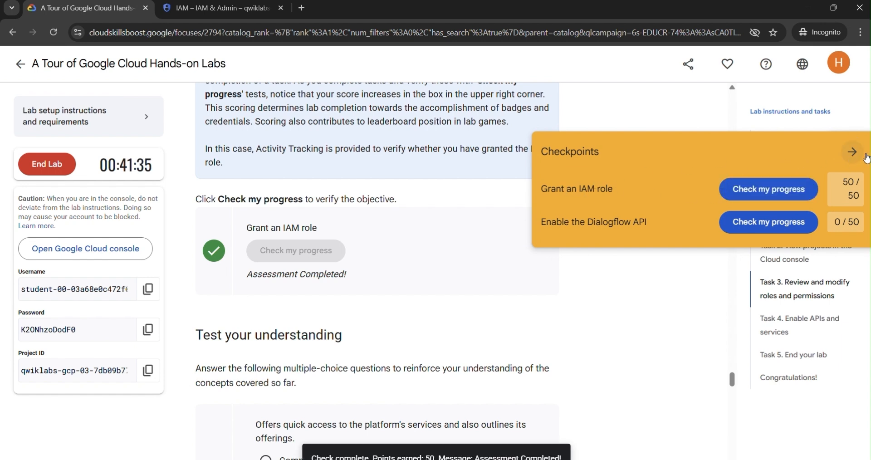
{"action": "left_click", "coordinate": [852, 151]}
- Go to the "Task 4. Enable APIs and services" section of the lab and read its first instructions
{"action": "scroll", "coordinate": [380, 249], "scroll_direction": "down", "scroll_amount": 5}
{"action": "scroll", "coordinate": [382, 248], "scroll_direction": "down", "scroll_amount": 13}
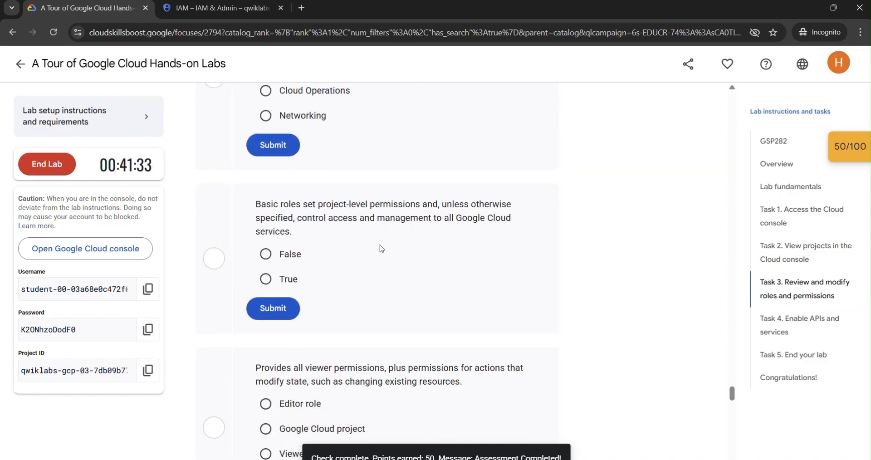
{"action": "left_click", "coordinate": [782, 325]}
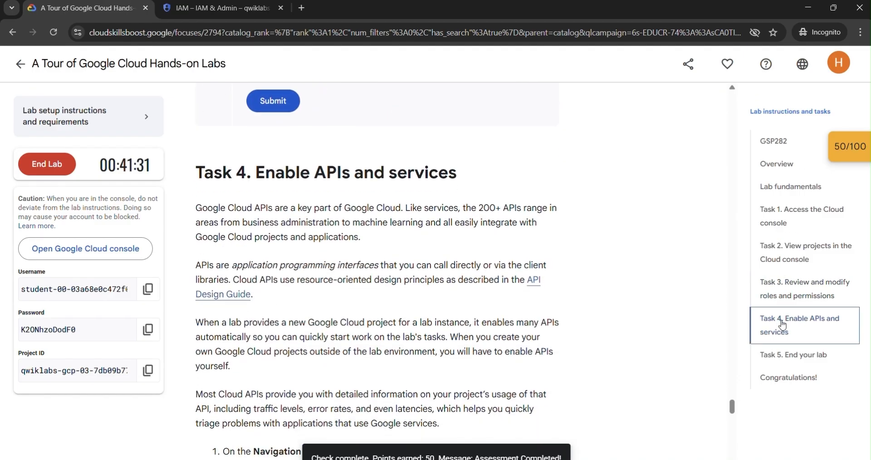
{"action": "scroll", "coordinate": [509, 268], "scroll_direction": "down", "scroll_amount": 4}
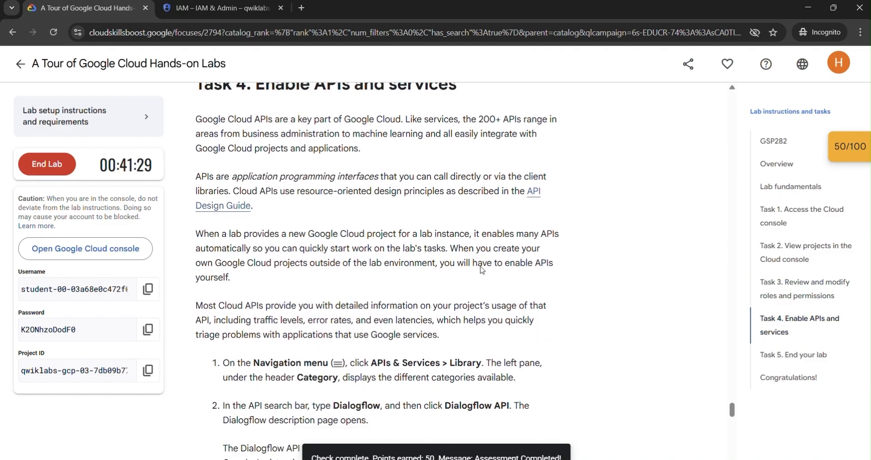
- Switch to the Google Cloud console and open the API Library under APIs & Services
{"action": "left_click", "coordinate": [190, 6]}
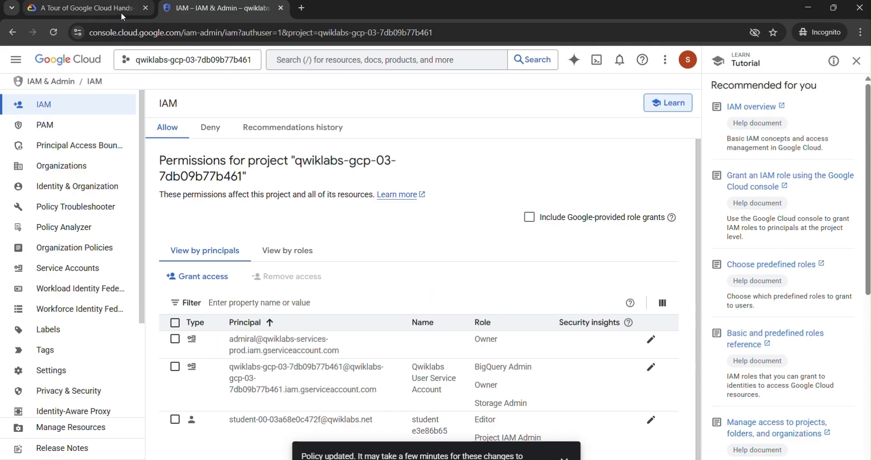
{"action": "left_click", "coordinate": [9, 66]}
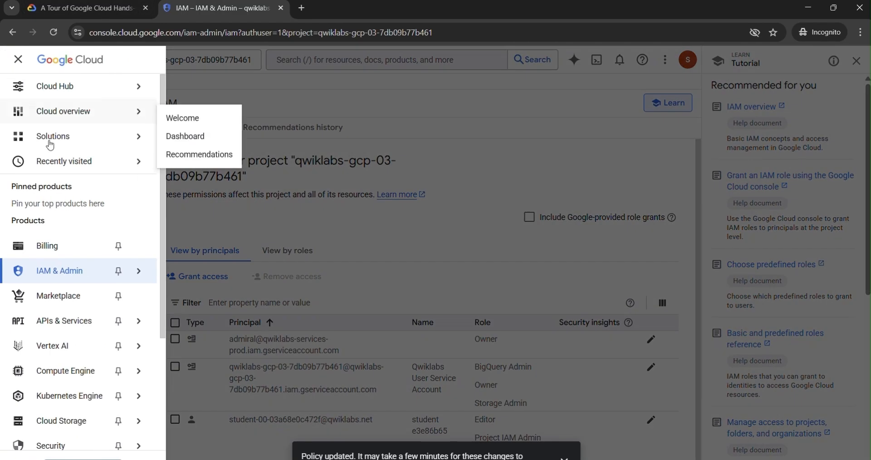
{"action": "mouse_move", "coordinate": [86, 320]}
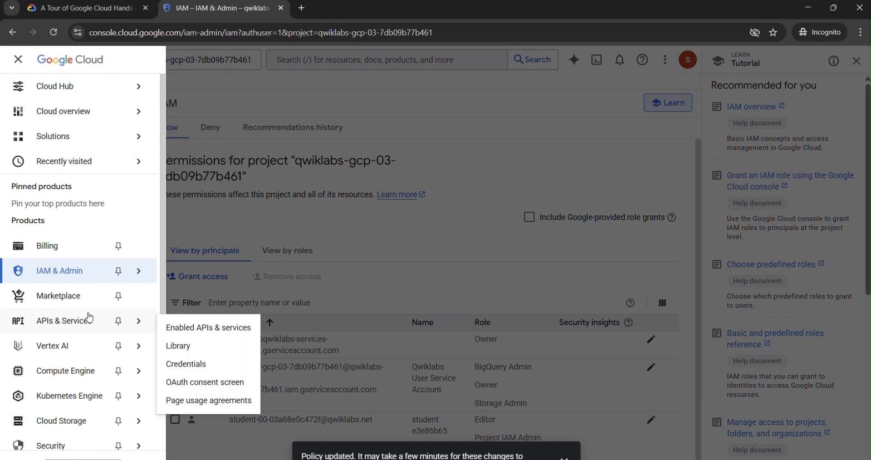
{"action": "left_click", "coordinate": [194, 349]}
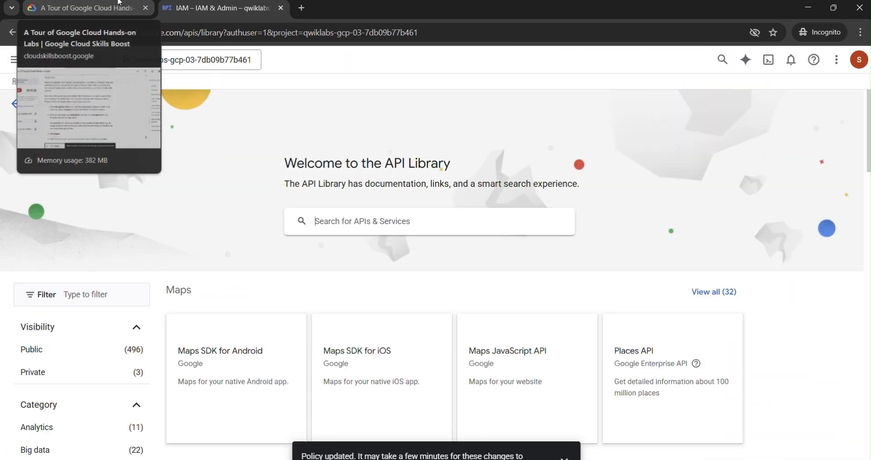
- Copy "Dialogflow API" from the Task 4 instructions and search the console's API Library for it
{"action": "left_click", "coordinate": [119, 6]}
{"action": "scroll", "coordinate": [427, 322], "scroll_direction": "down", "scroll_amount": 1}
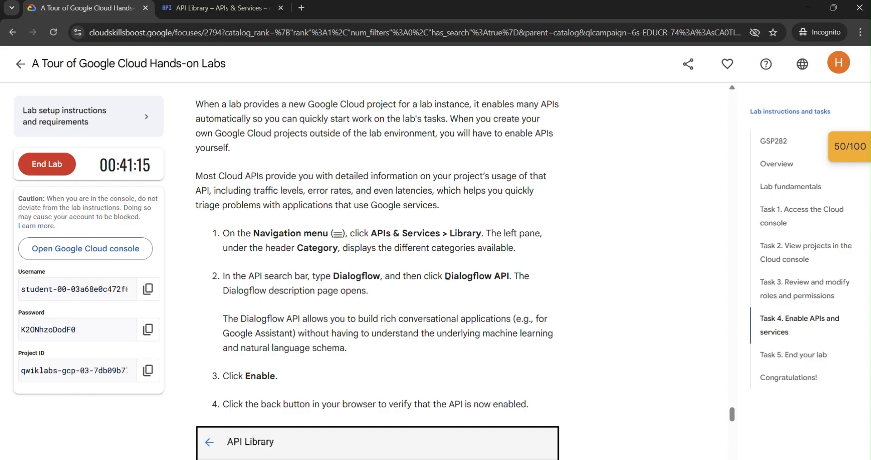
{"action": "left_click_drag", "start_coordinate": [447, 276], "coordinate": [509, 278]}
{"action": "key", "text": "ctrl+c"}
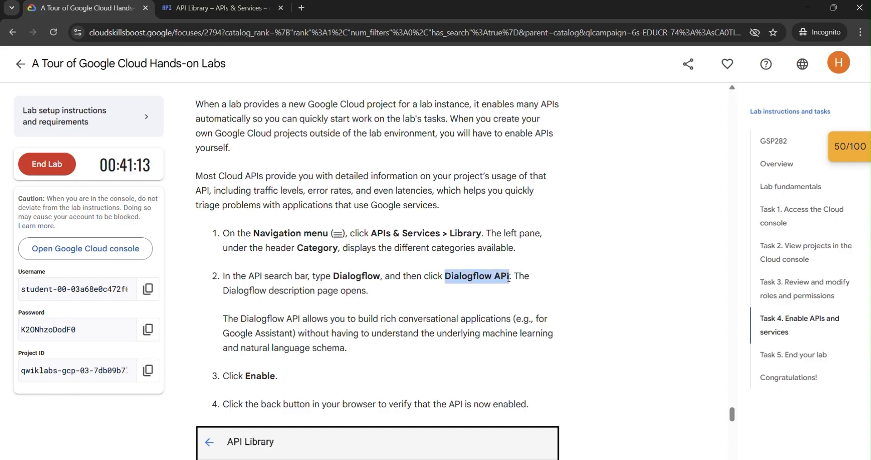
{"action": "left_click", "coordinate": [207, 2]}
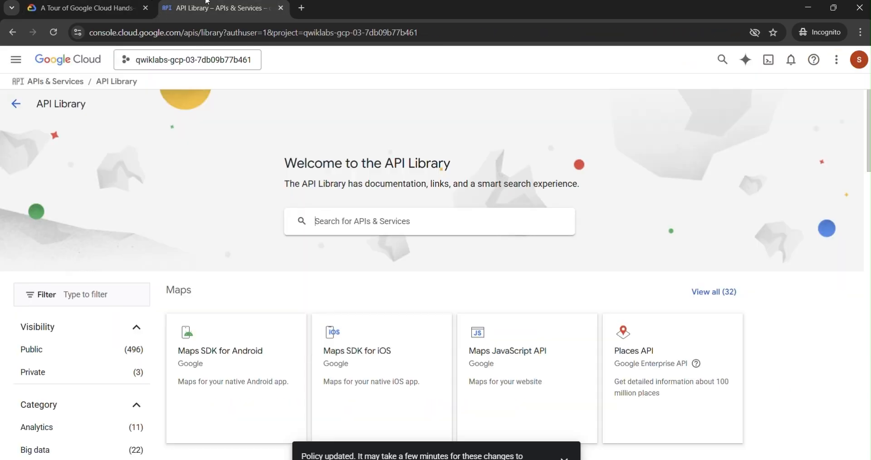
{"action": "left_click", "coordinate": [338, 215]}
{"action": "key", "text": "ctrl+v"}
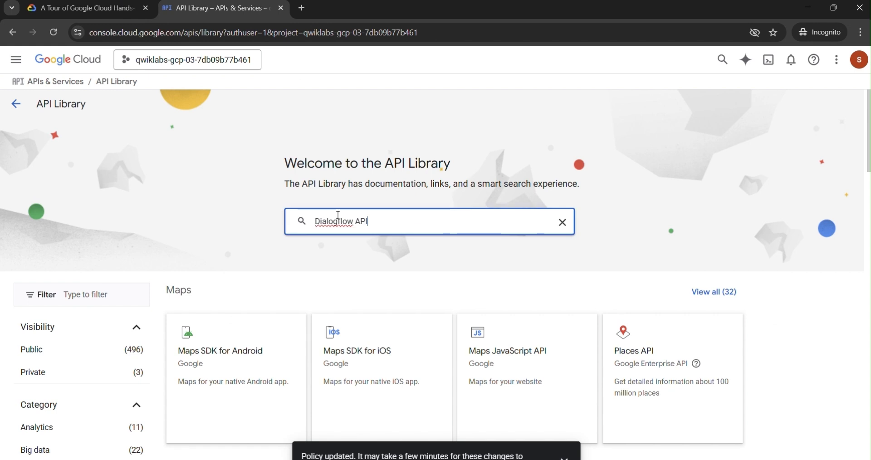
{"action": "key", "text": "Return"}
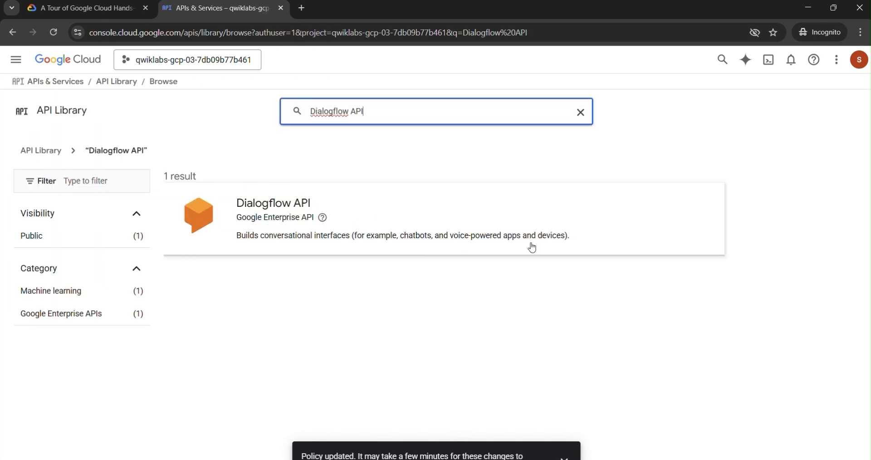
- Open the Dialogflow API's product details, enable the API for the project, and check its status
{"action": "left_click", "coordinate": [257, 219]}
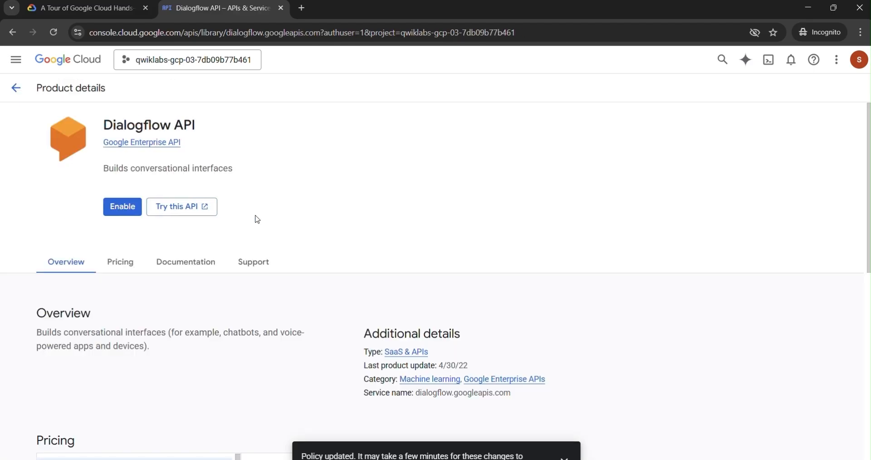
{"action": "left_click", "coordinate": [123, 208]}
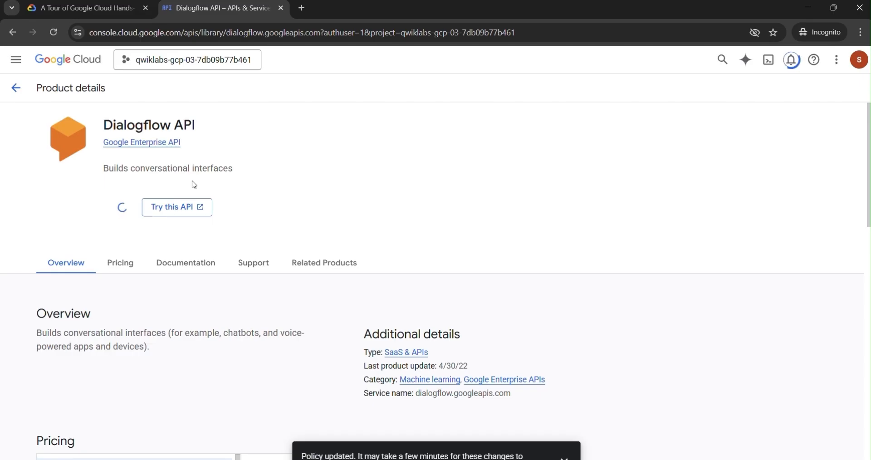
{"action": "left_click", "coordinate": [565, 457]}
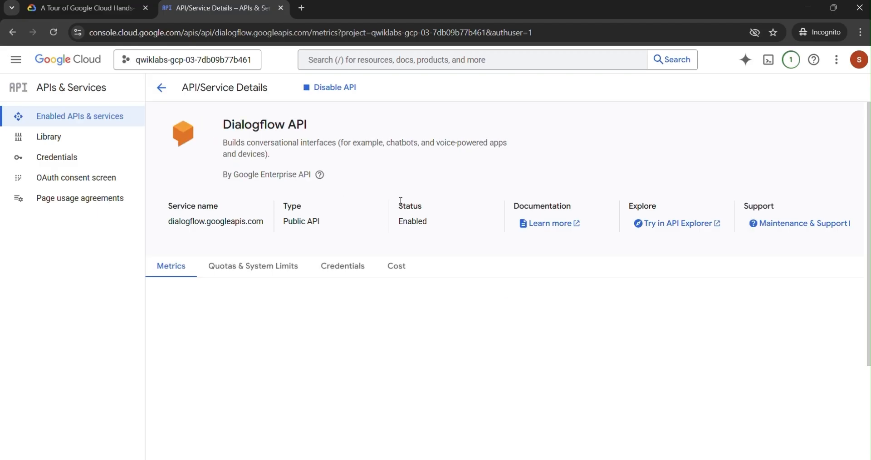
{"action": "left_click_drag", "start_coordinate": [399, 202], "coordinate": [433, 225]}
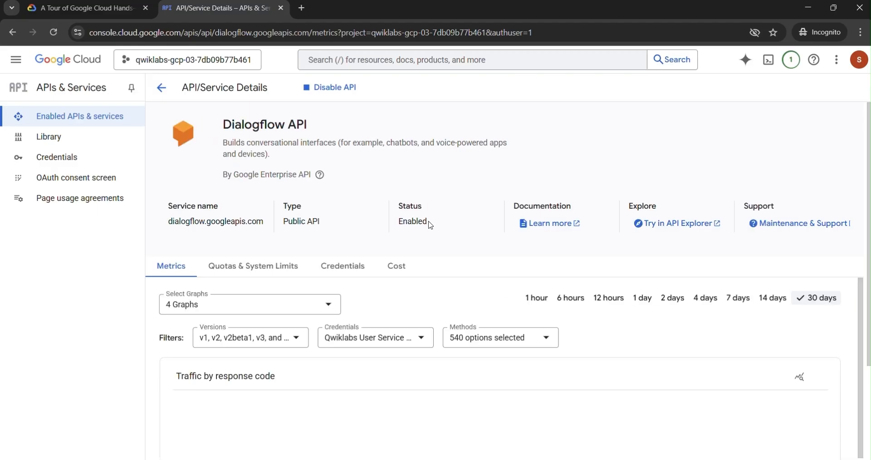
{"action": "left_click", "coordinate": [401, 204]}
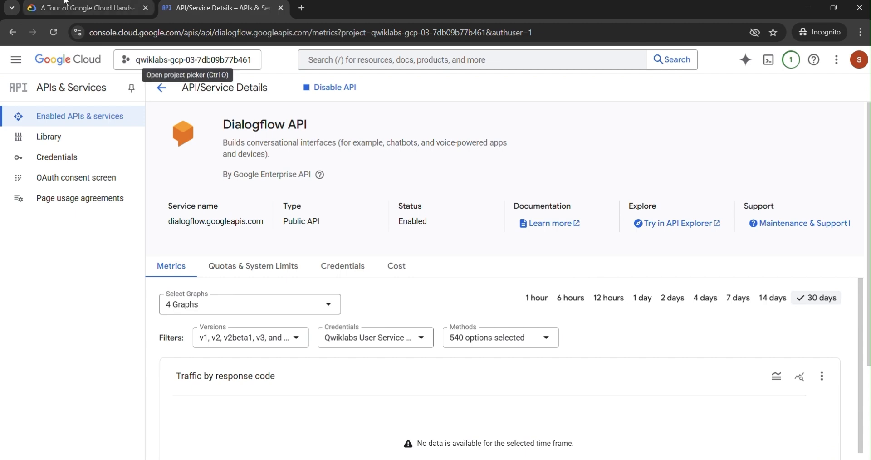
- Return to the lab page and check the progress of the "Enable the Dialogflow API" objective, including in the checkpoints list
{"action": "left_click", "coordinate": [86, 8]}
{"action": "scroll", "coordinate": [300, 231], "scroll_direction": "down", "scroll_amount": 10}
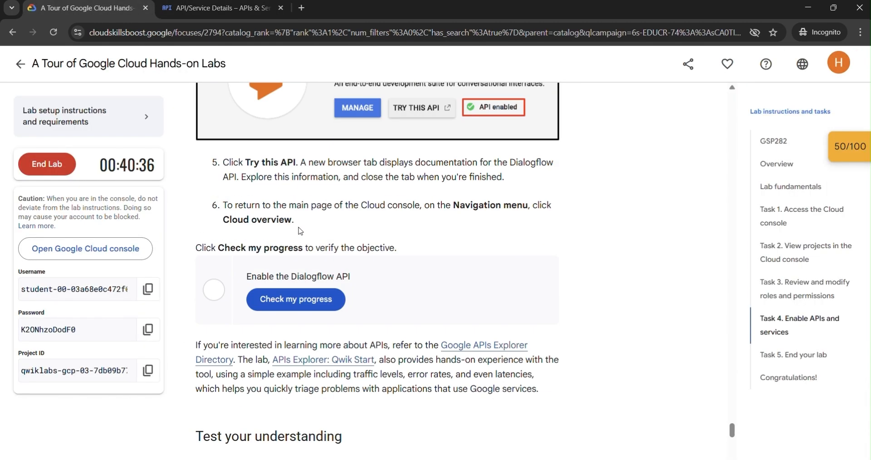
{"action": "left_click", "coordinate": [299, 250]}
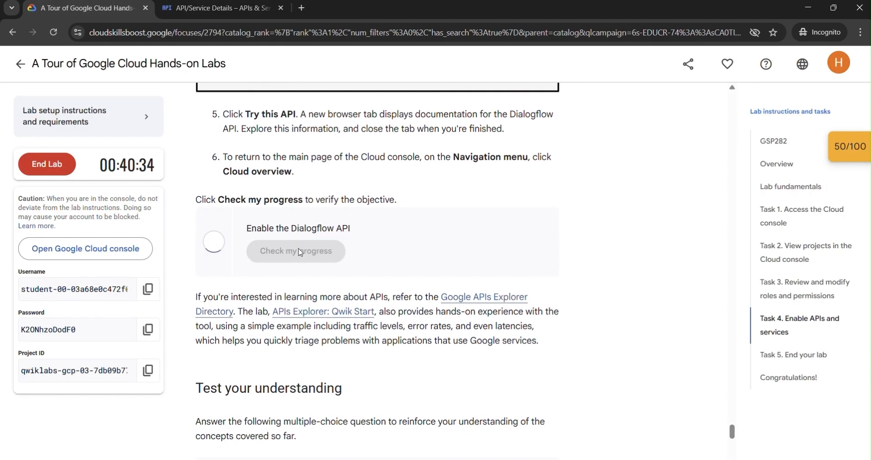
{"action": "left_click", "coordinate": [865, 159]}
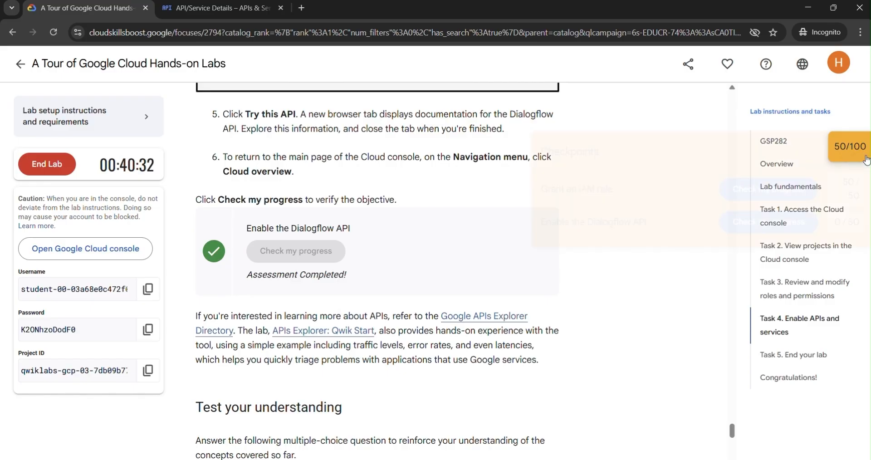
{"action": "left_click", "coordinate": [799, 214]}
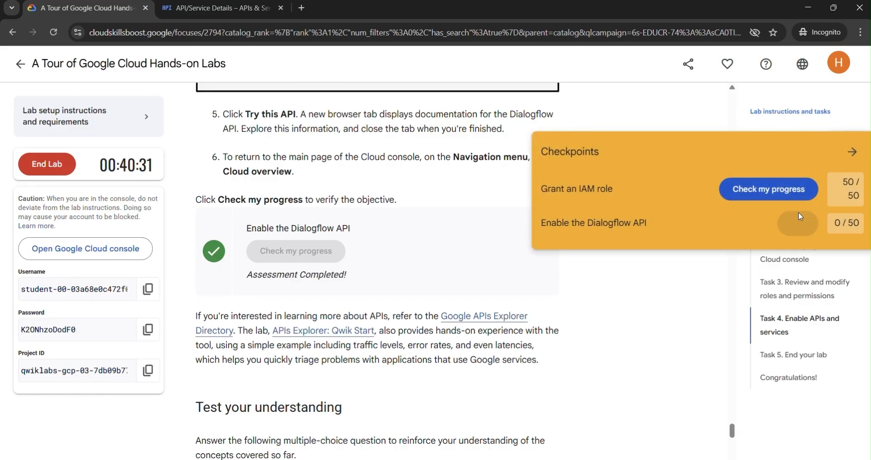
{"action": "left_click", "coordinate": [852, 152]}
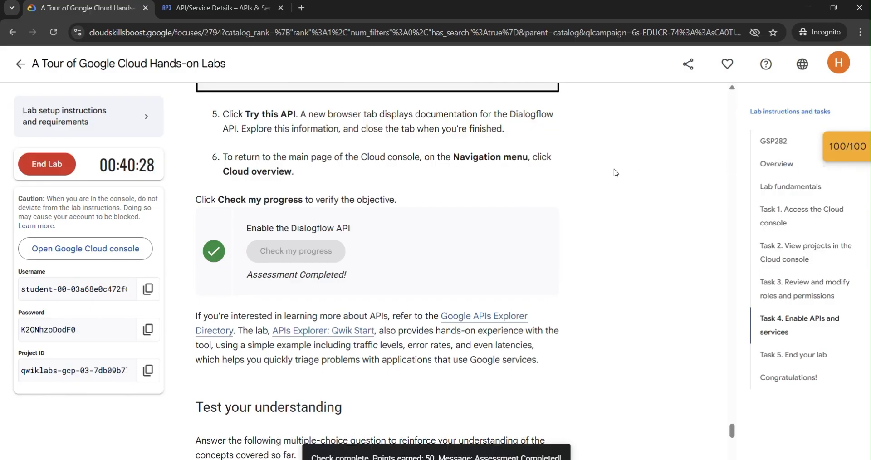
- Read the Task 5 instructions on ending the lab and check the remaining lab time
{"action": "scroll", "coordinate": [616, 173], "scroll_direction": "down", "scroll_amount": 6}
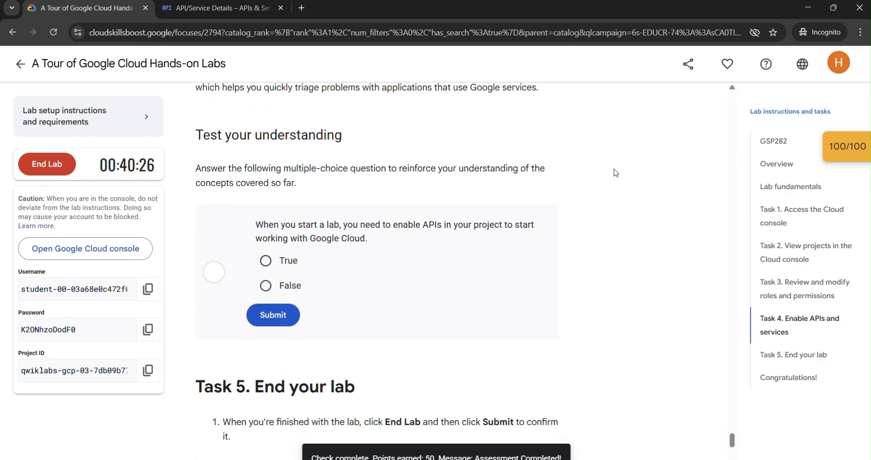
{"action": "scroll", "coordinate": [616, 173], "scroll_direction": "down", "scroll_amount": 2}
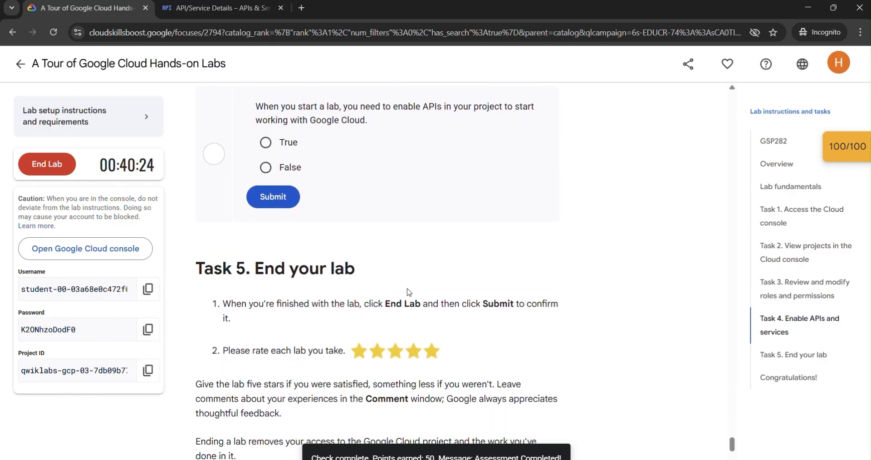
{"action": "triple_click", "coordinate": [117, 166]}
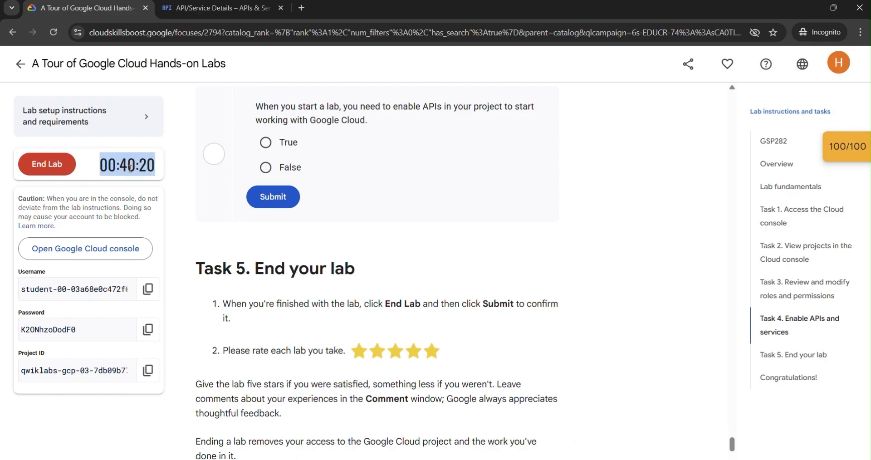
{"action": "left_click", "coordinate": [180, 158]}
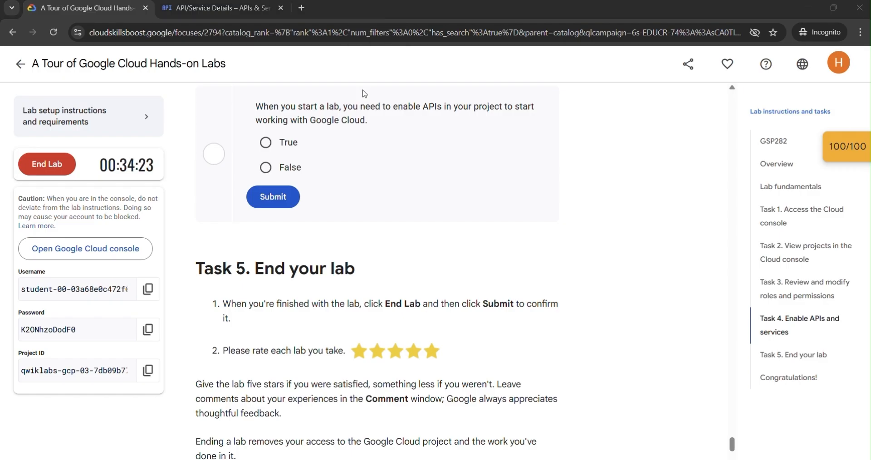
- End the lab without submitting a satisfaction rating and return to the Google Cloud Skills Boost catalog
{"action": "left_click", "coordinate": [56, 173]}
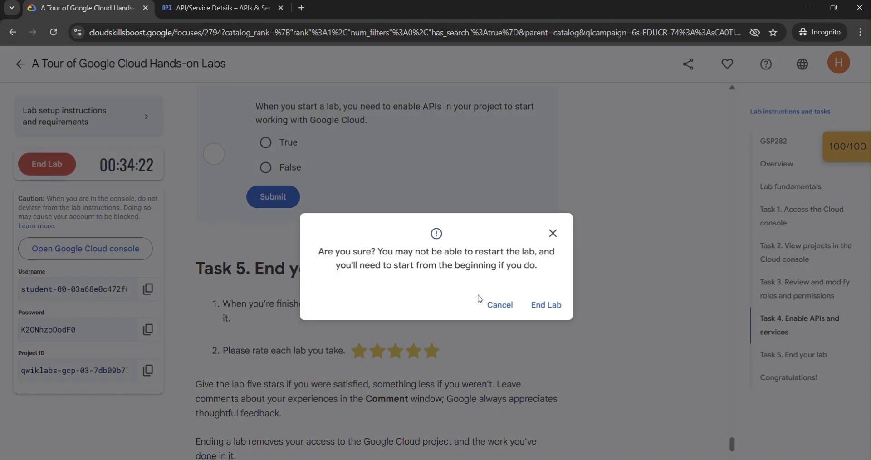
{"action": "left_click", "coordinate": [542, 303]}
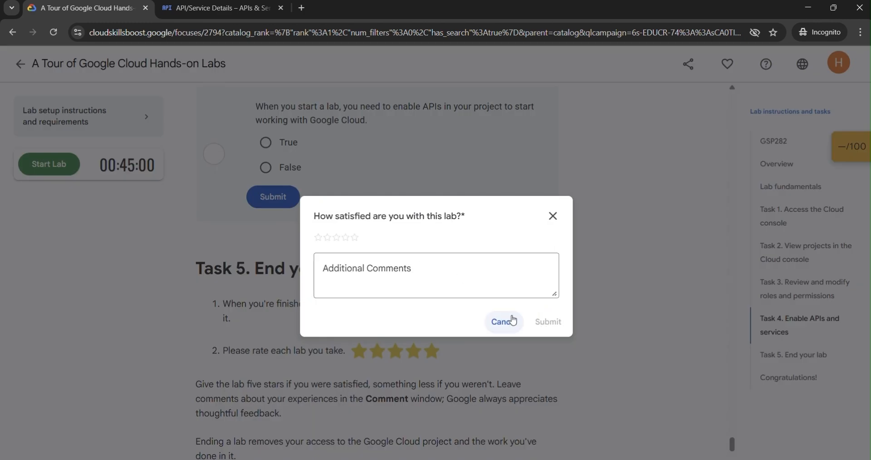
{"action": "left_click", "coordinate": [513, 320]}
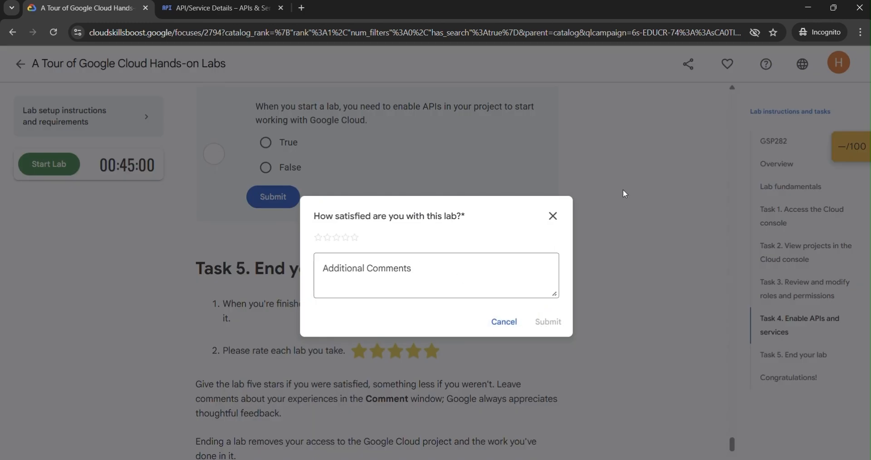
{"action": "scroll", "coordinate": [422, 151], "scroll_direction": "up", "scroll_amount": 10}
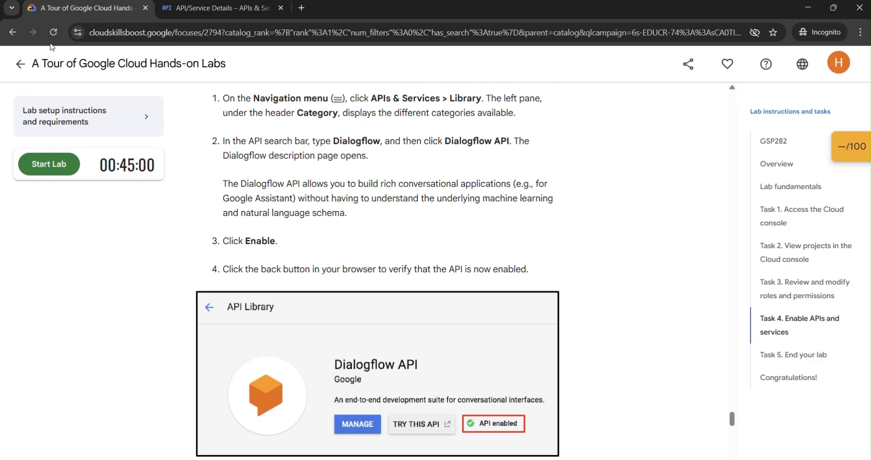
{"action": "left_click", "coordinate": [16, 71]}
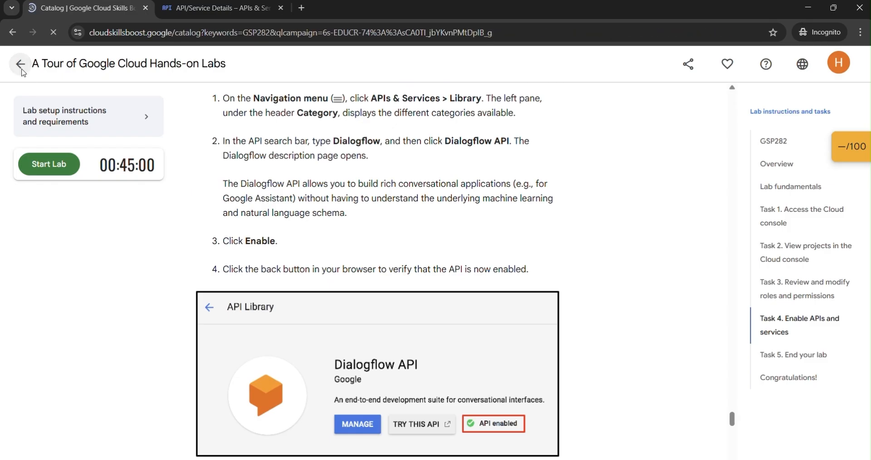
- Open the account menu from the lab page to check the account's credits
{"action": "left_click", "coordinate": [840, 62]}
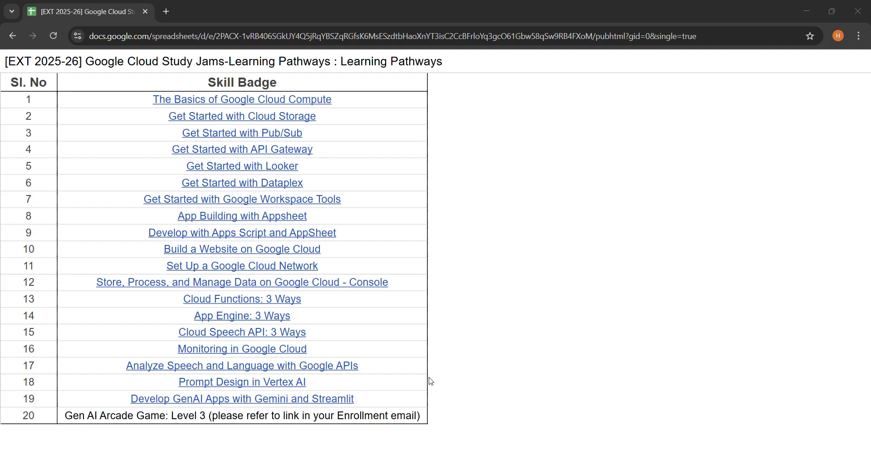
- Open the "Get Started with Pub/Sub" skill badge course from the Learning Pathways list and review the labs in its module
{"action": "left_click", "coordinate": [268, 136]}
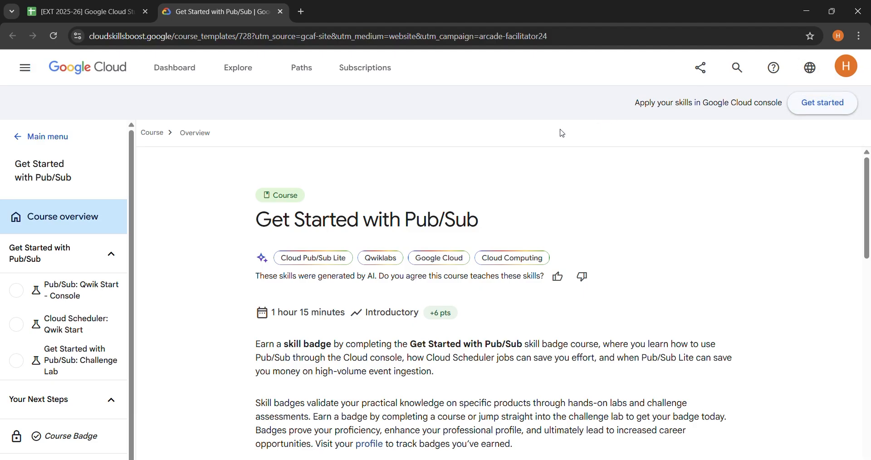
{"action": "left_click", "coordinate": [59, 291]}
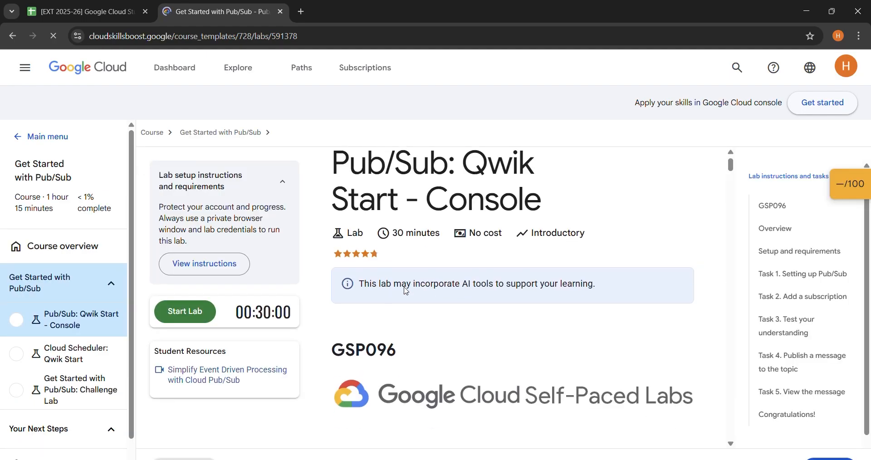
{"action": "scroll", "coordinate": [454, 286], "scroll_direction": "down", "scroll_amount": 1}
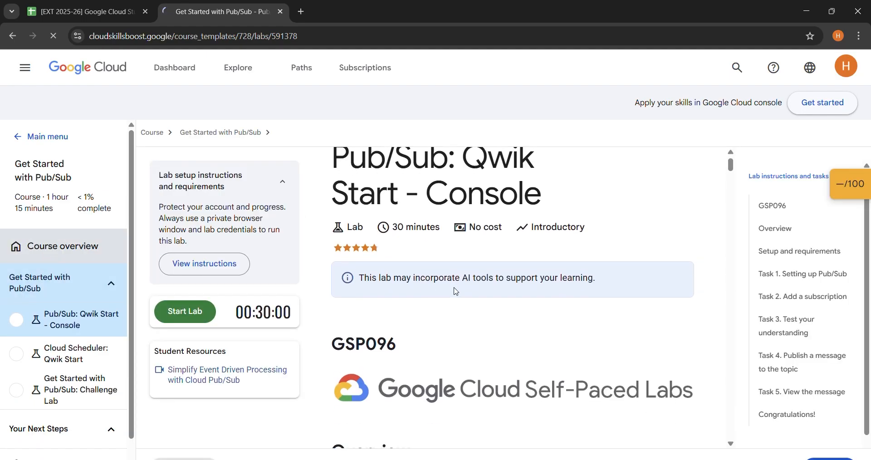
{"action": "scroll", "coordinate": [410, 301], "scroll_direction": "down", "scroll_amount": 6}
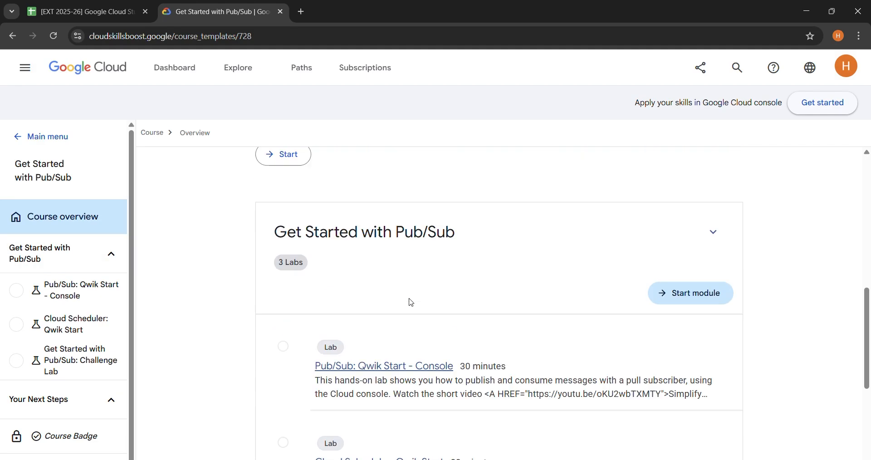
{"action": "scroll", "coordinate": [410, 301], "scroll_direction": "down", "scroll_amount": 2}
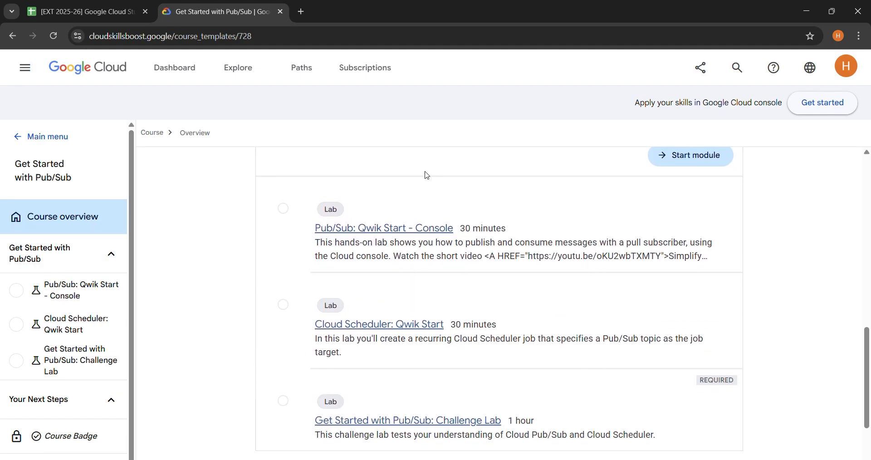
{"action": "scroll", "coordinate": [426, 175], "scroll_direction": "up", "scroll_amount": 4}
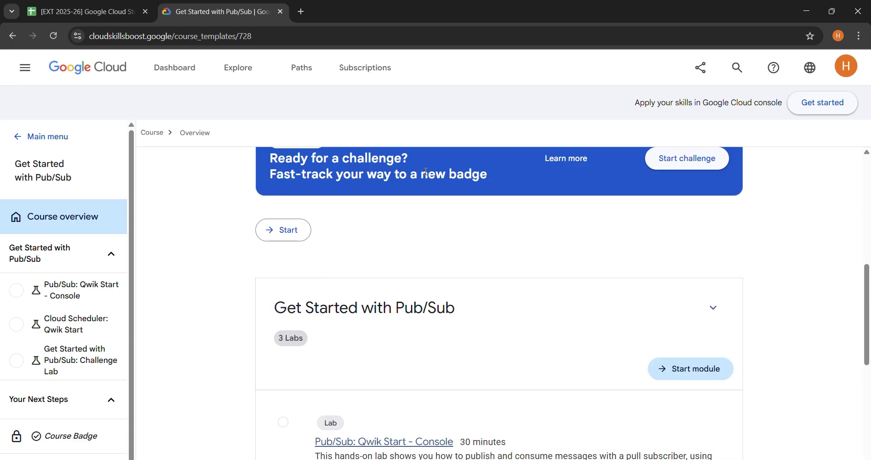
{"action": "scroll", "coordinate": [264, 244], "scroll_direction": "down", "scroll_amount": 5}
{"action": "scroll", "coordinate": [264, 244], "scroll_direction": "up", "scroll_amount": 1}
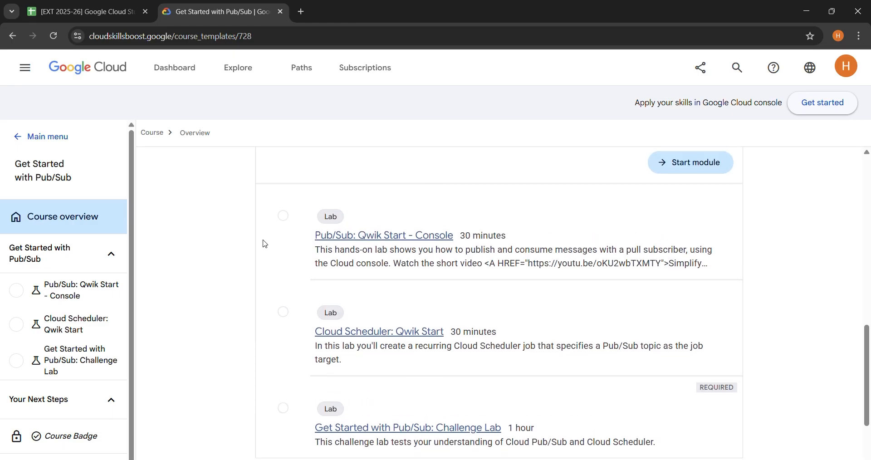
- Open the "Pub/Sub: Qwik Start - Console" lab and start it, ticking the "I'm not a robot" reCAPTCHA check
{"action": "left_click", "coordinate": [354, 243]}
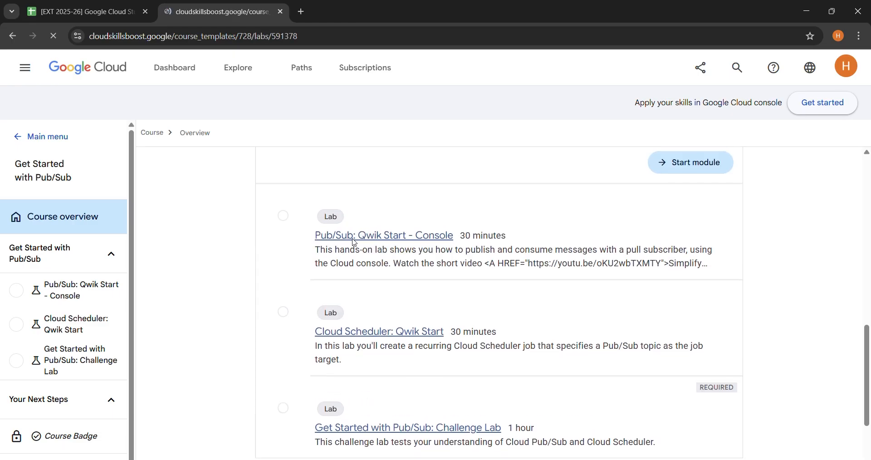
{"action": "left_click", "coordinate": [18, 136]}
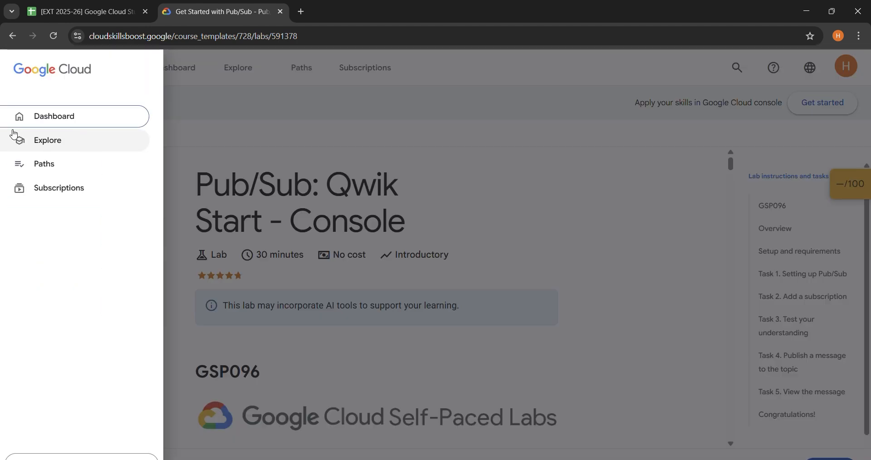
{"action": "left_click", "coordinate": [214, 189]}
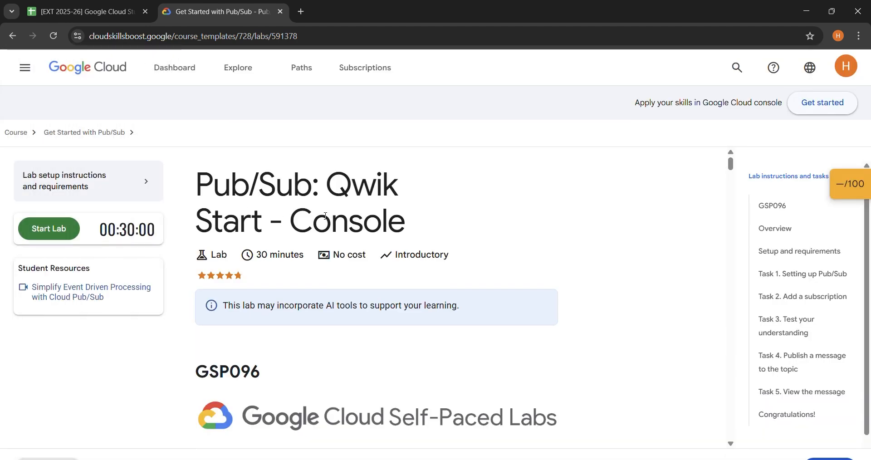
{"action": "left_click", "coordinate": [53, 237]}
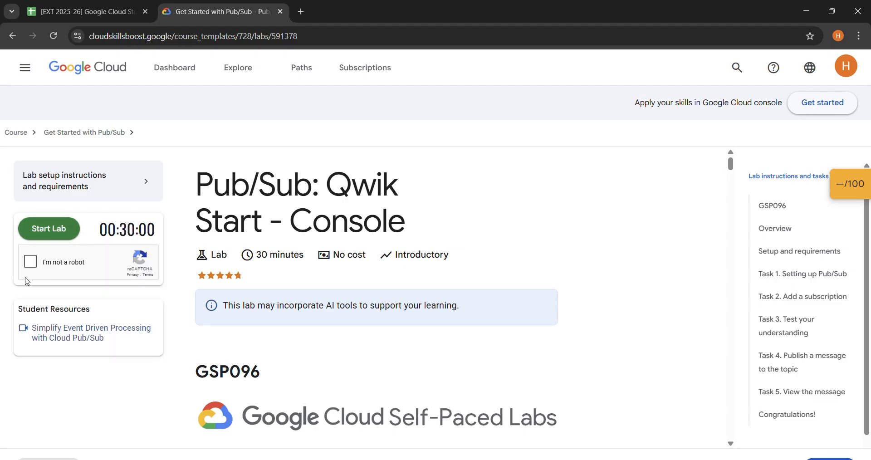
{"action": "left_click", "coordinate": [30, 261]}
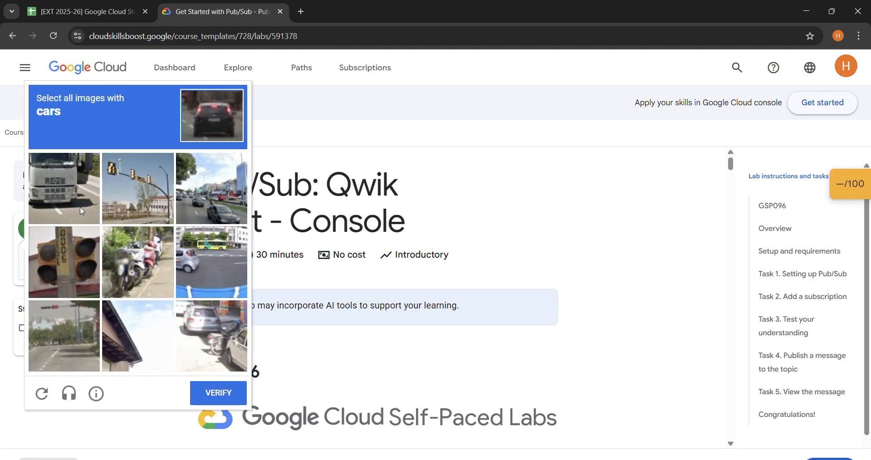